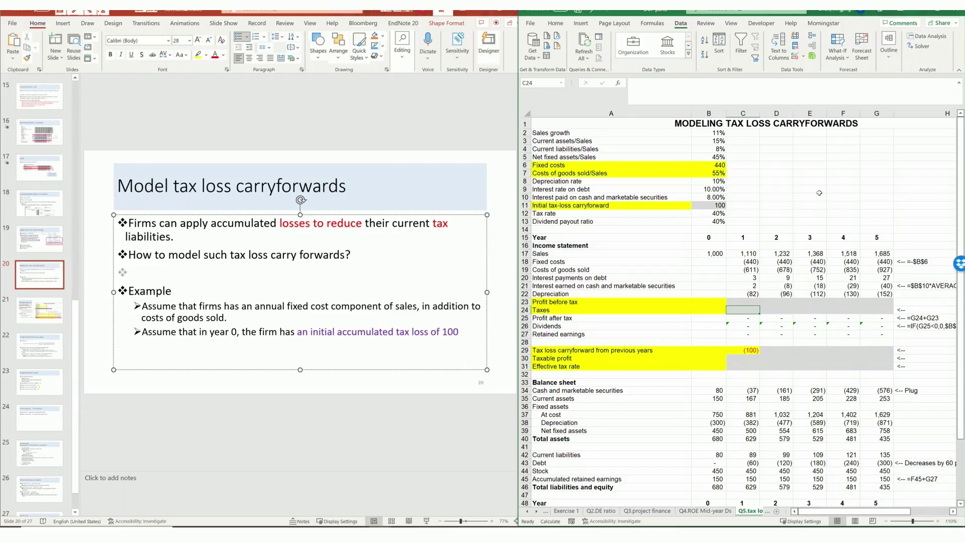
Review the profit before tax, taxes, tax loss carryforward, taxable profit and effective tax rate rows alongside the tax rate input.
click(289, 229)
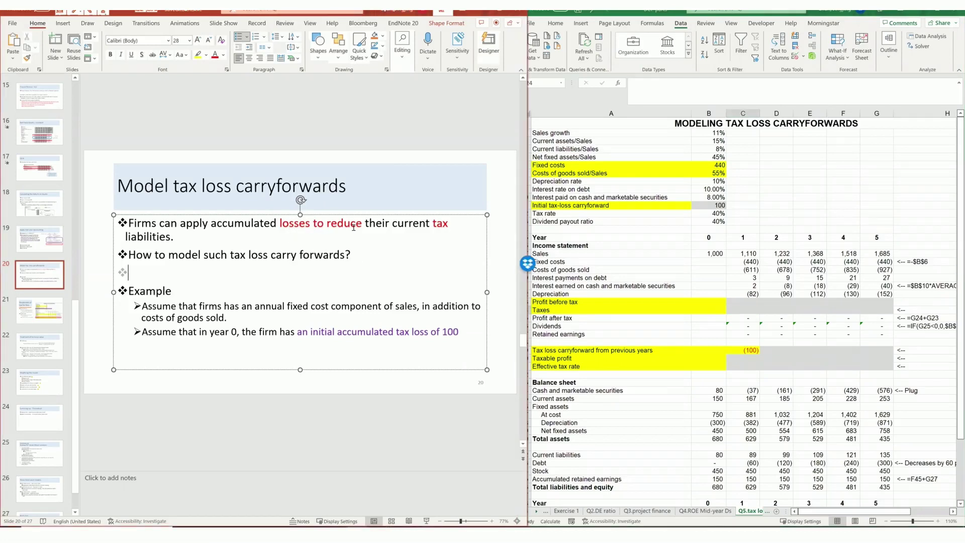
click(657, 307)
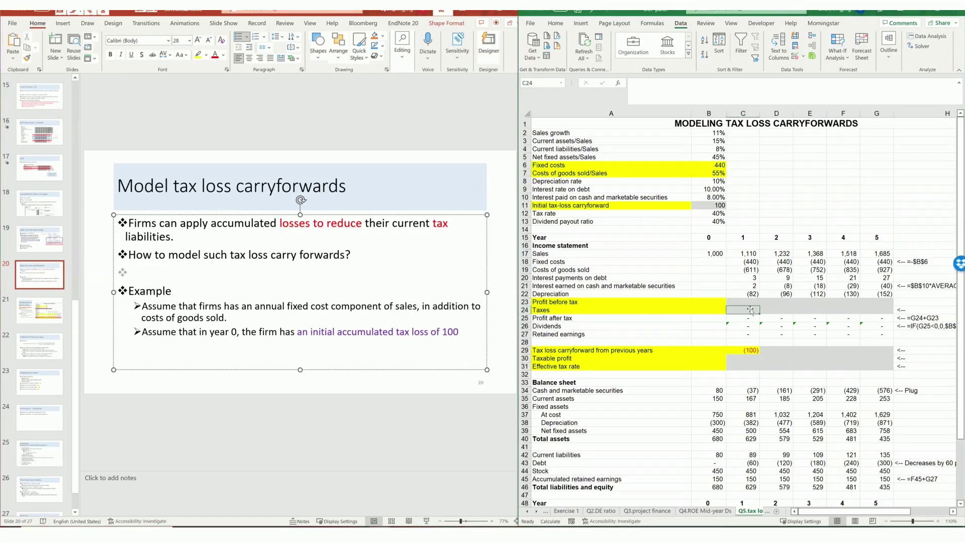
drag(742, 301, 880, 304)
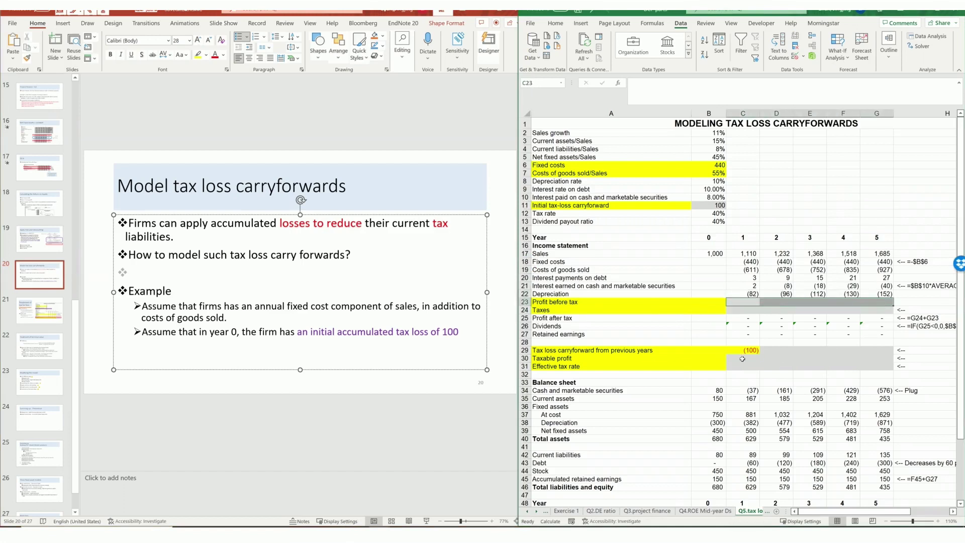
drag(742, 359, 880, 360)
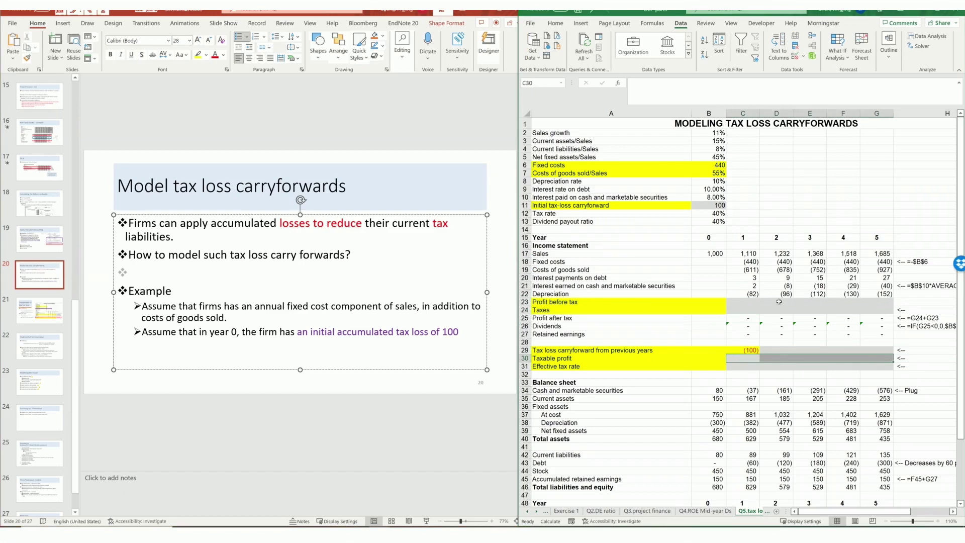
drag(779, 301, 855, 302)
click(779, 350)
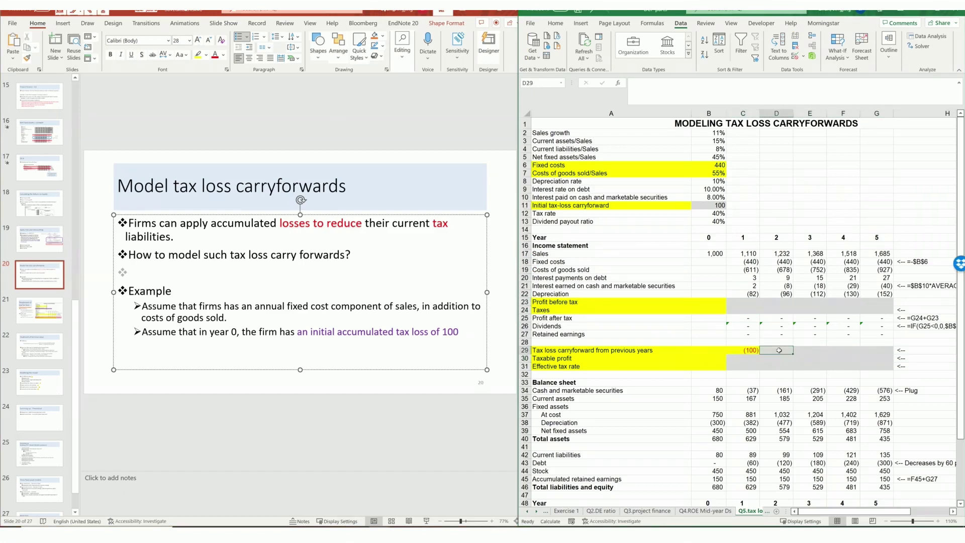
drag(783, 348, 879, 351)
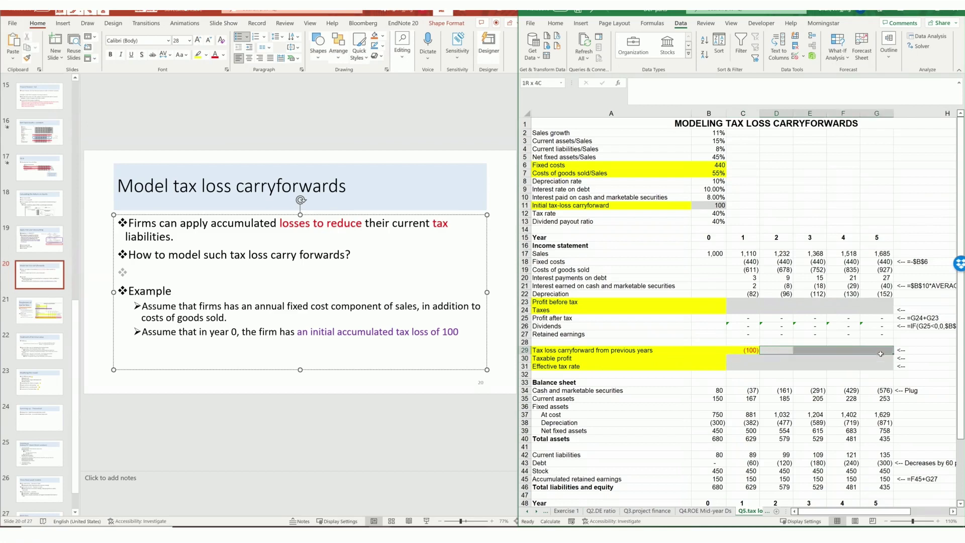
click(763, 359)
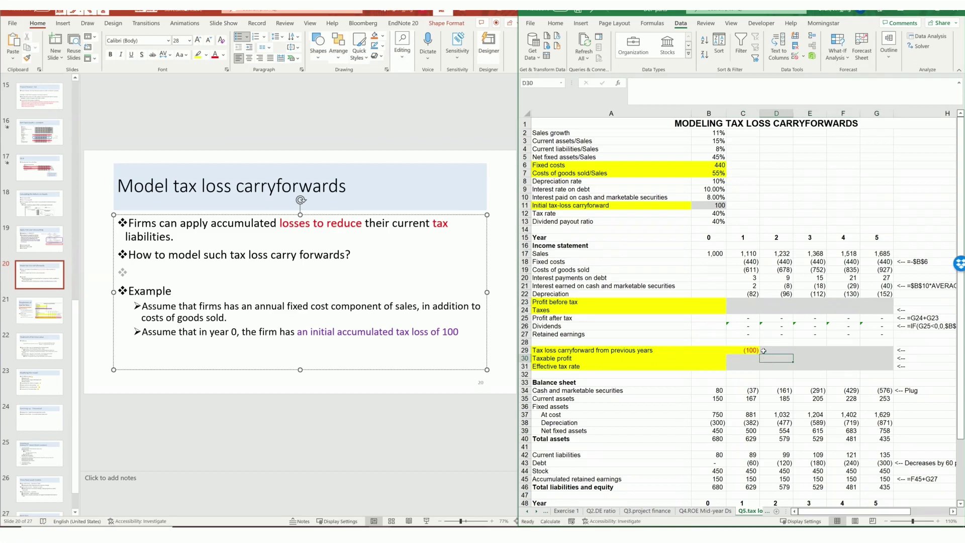
click(774, 302)
drag(772, 350, 881, 350)
drag(744, 310, 871, 309)
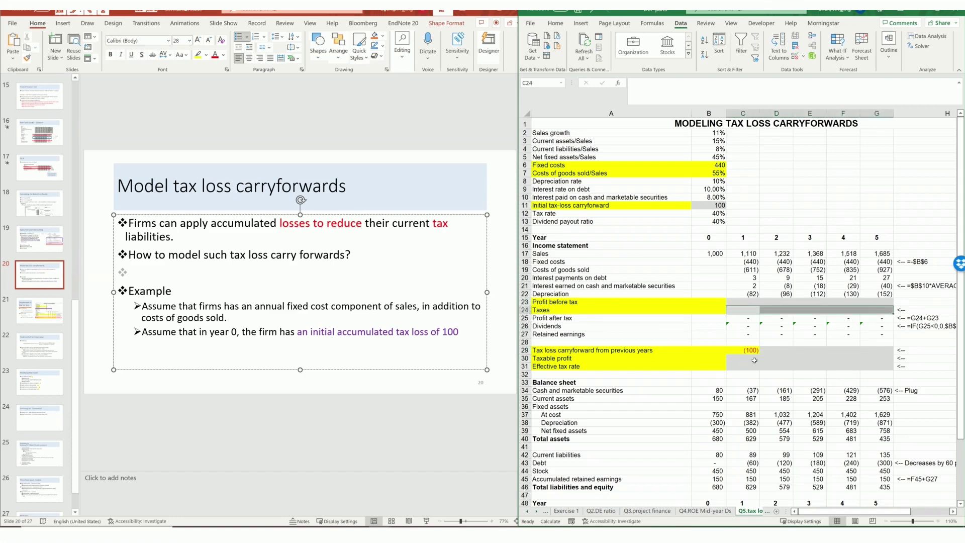
click(716, 214)
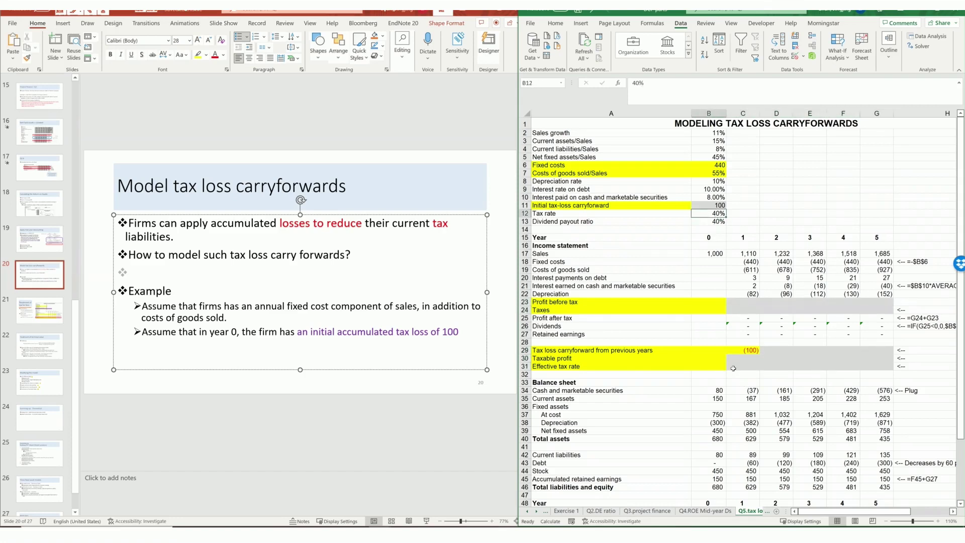
click(734, 368)
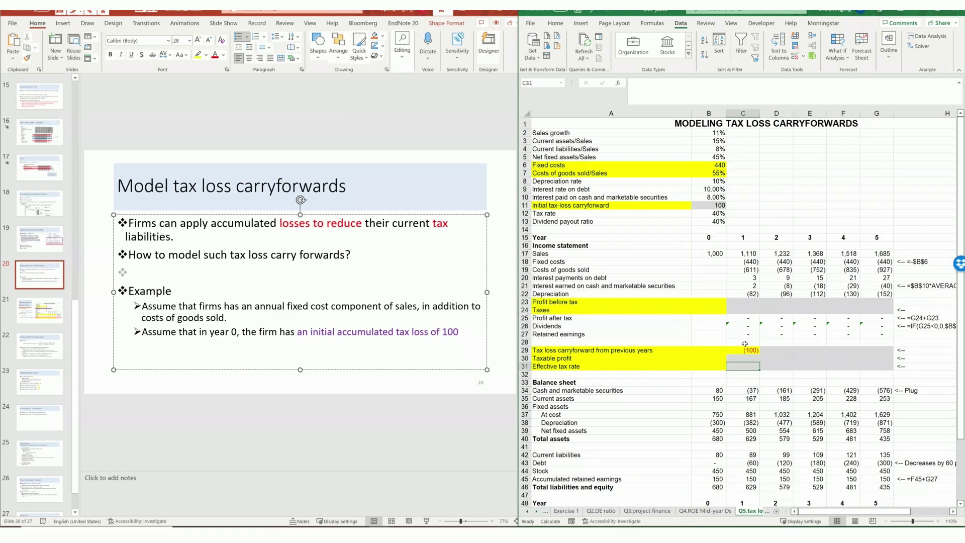
click(744, 310)
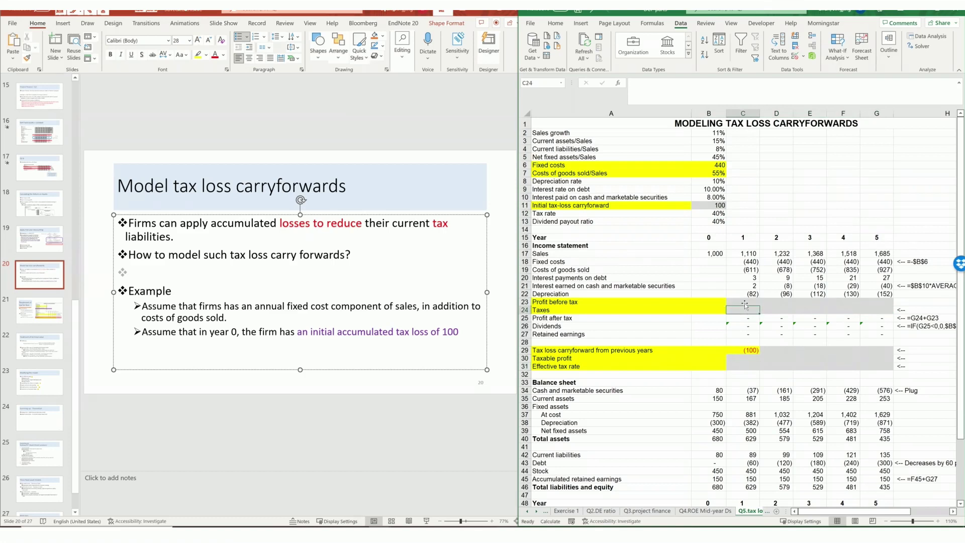
click(739, 301)
click(742, 229)
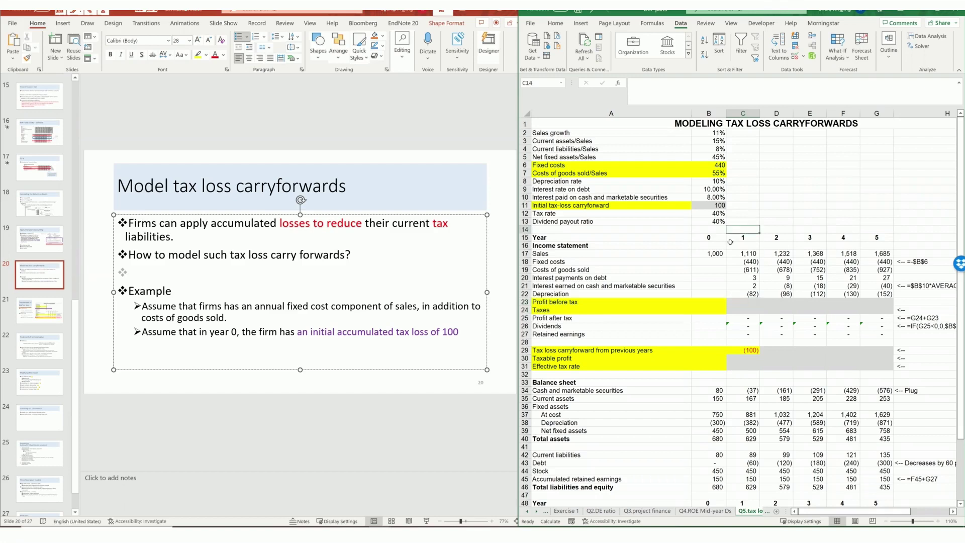
Enter 100 as the initial tax-loss carryforward in B11, following the slide's example assumption.
click(296, 337)
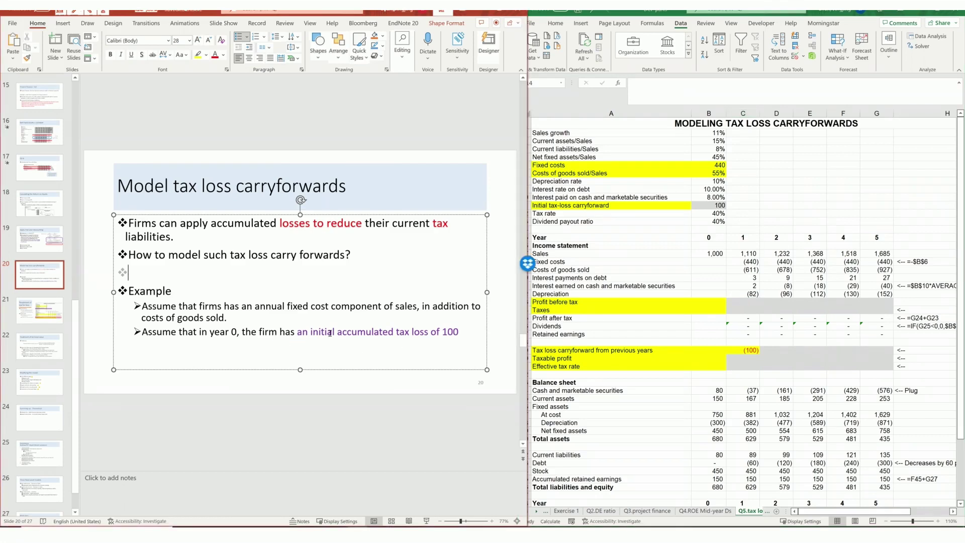
click(722, 205)
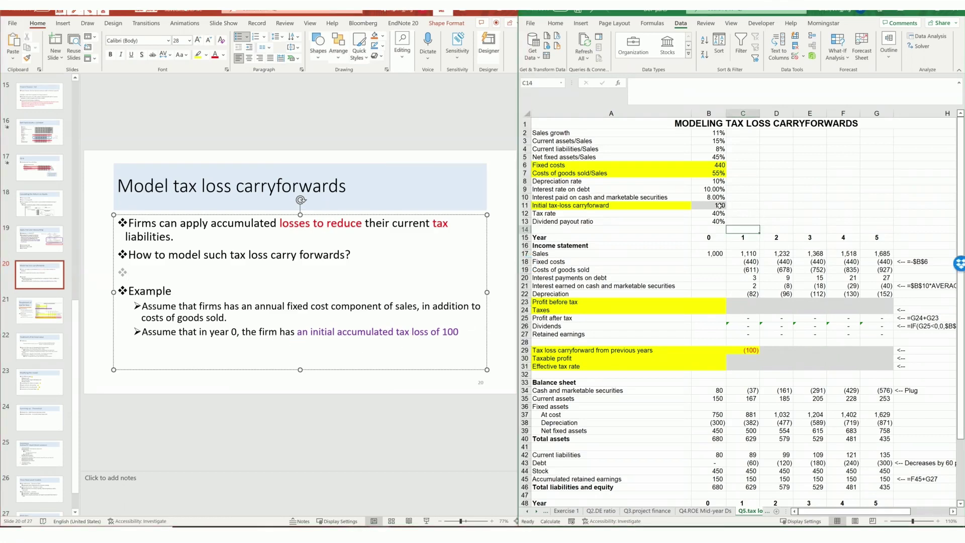
text(10)
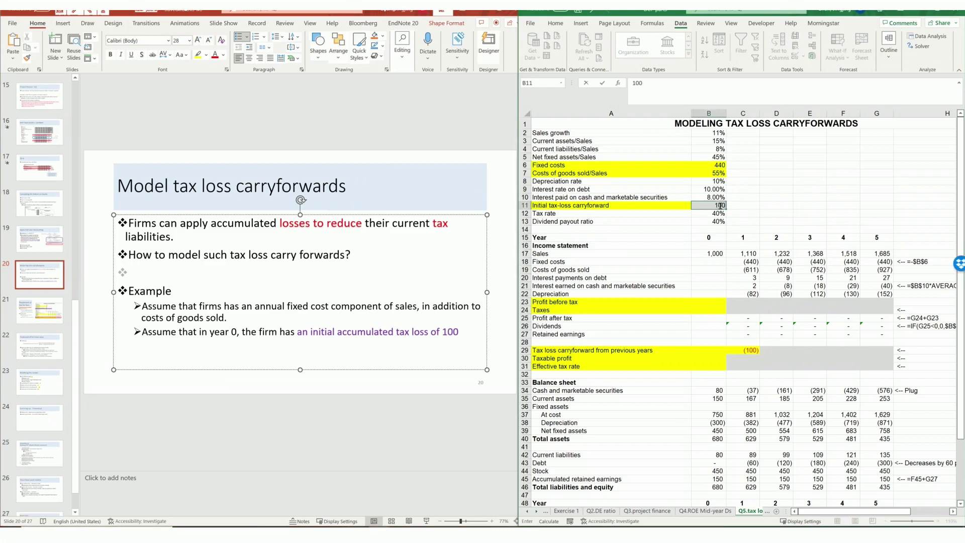
click(799, 216)
Inspect the year-1 carryforward in C29, its input in B11, and the profit, tax, carryforward, taxable profit and effective tax rate rows.
click(748, 350)
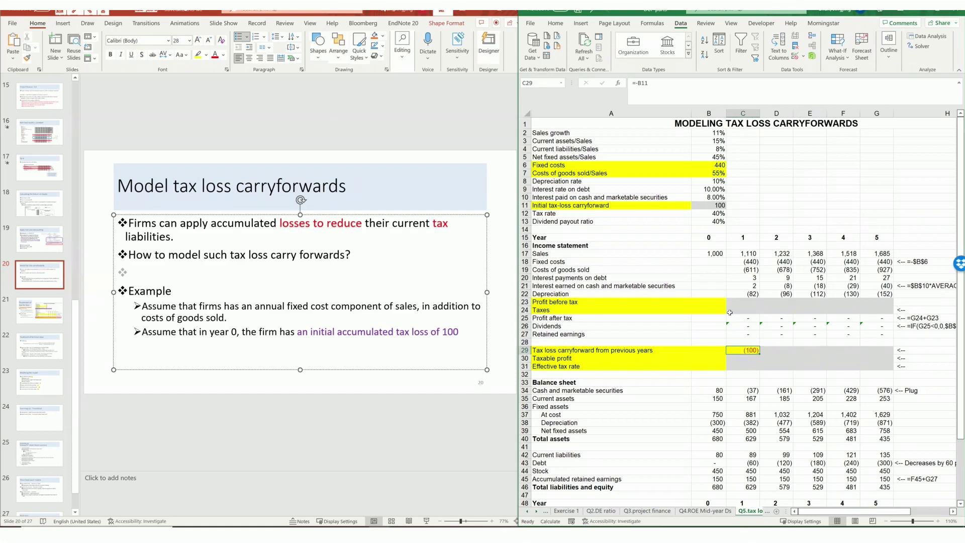
click(733, 206)
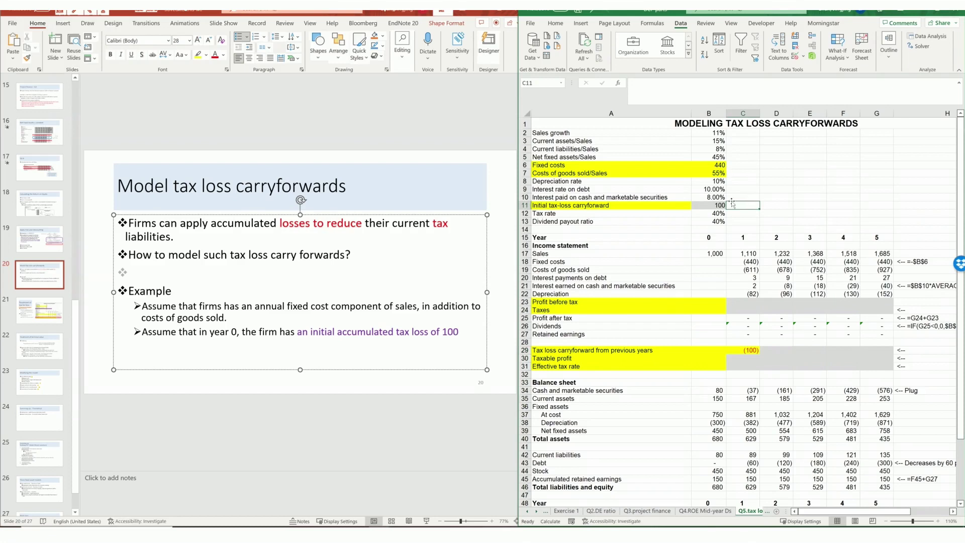
click(716, 205)
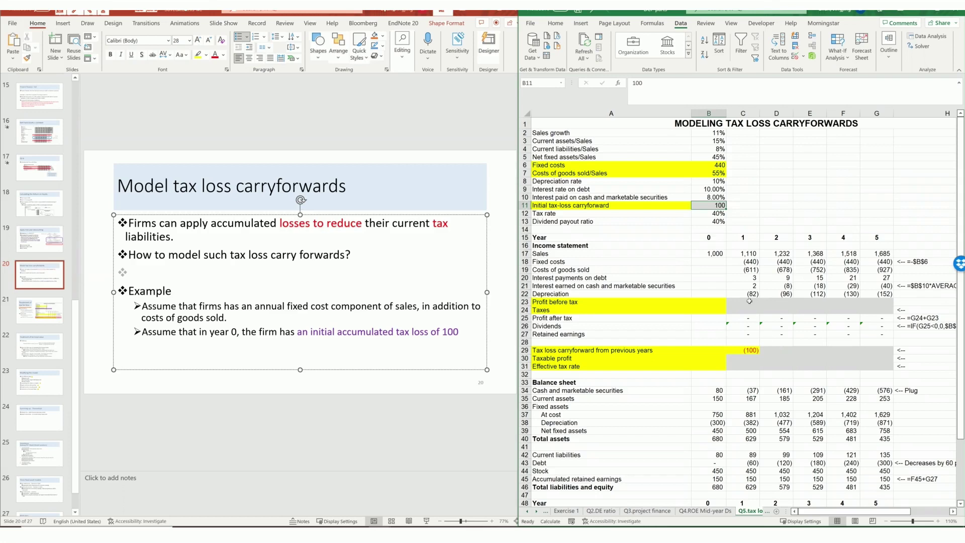
drag(749, 300, 877, 310)
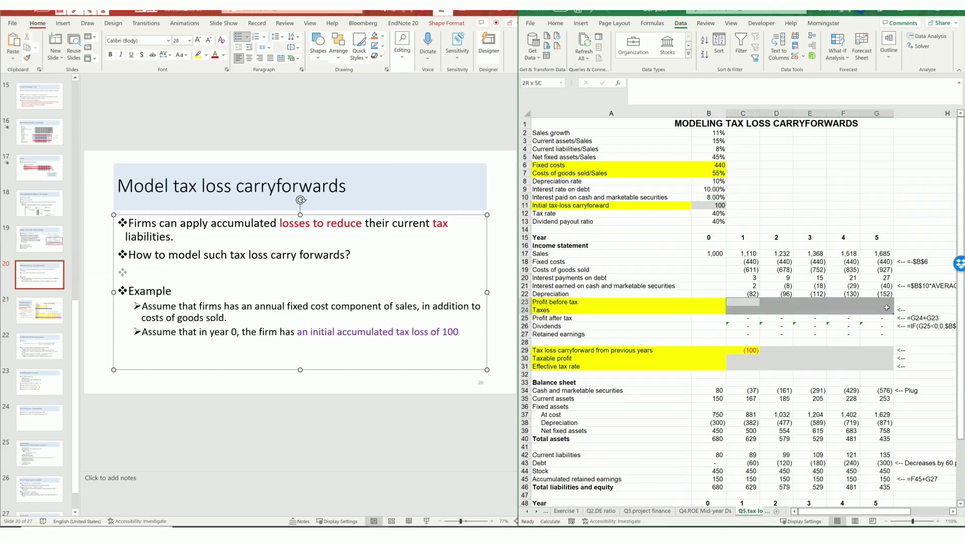
drag(750, 310, 888, 313)
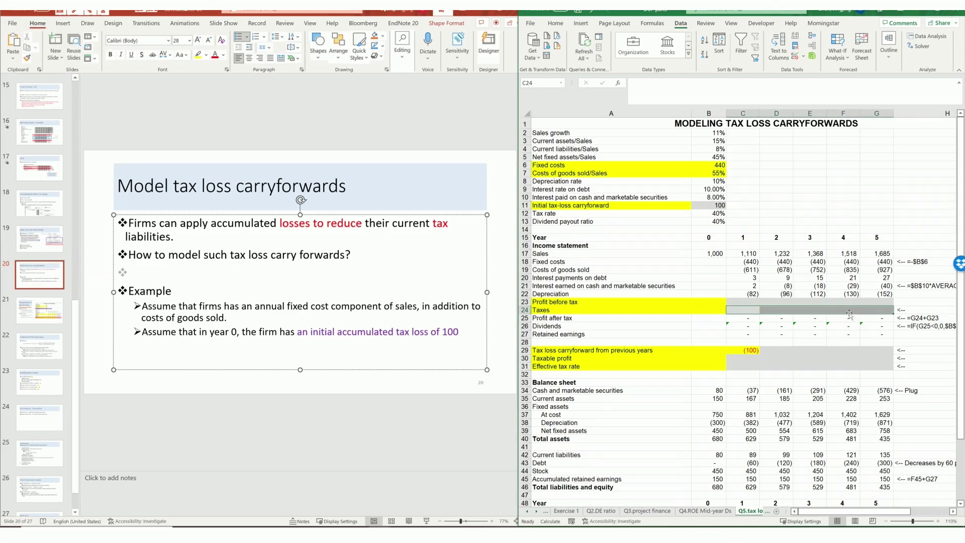
click(743, 310)
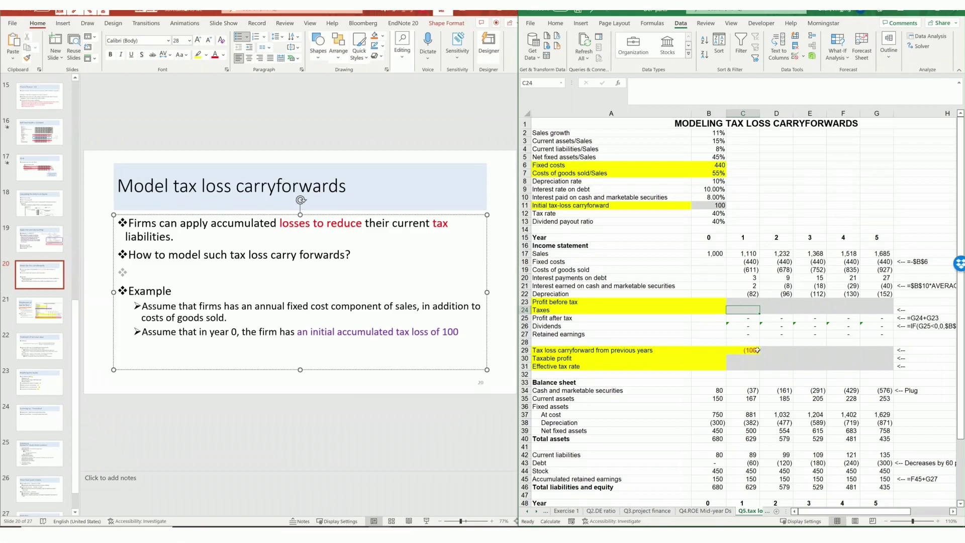
click(751, 303)
click(747, 310)
click(748, 300)
drag(770, 348, 880, 351)
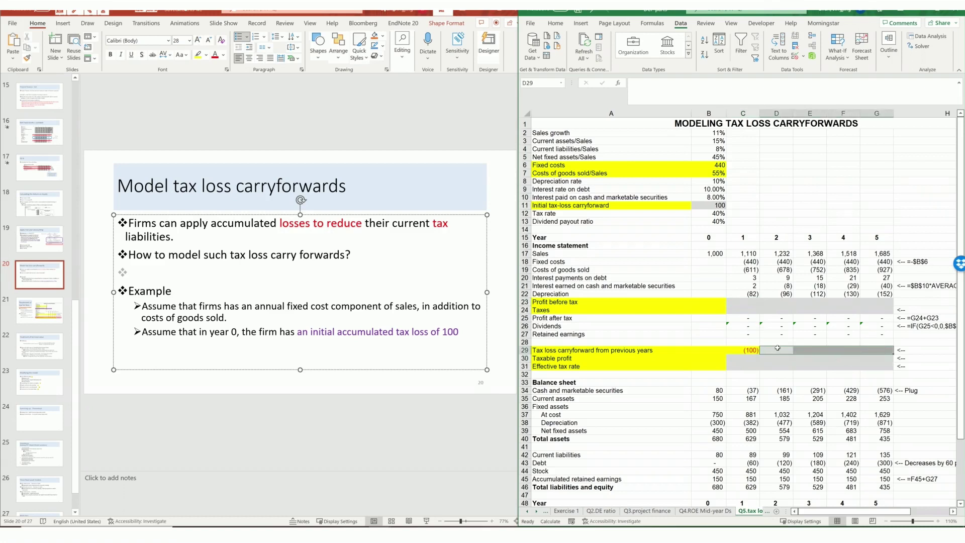
click(741, 359)
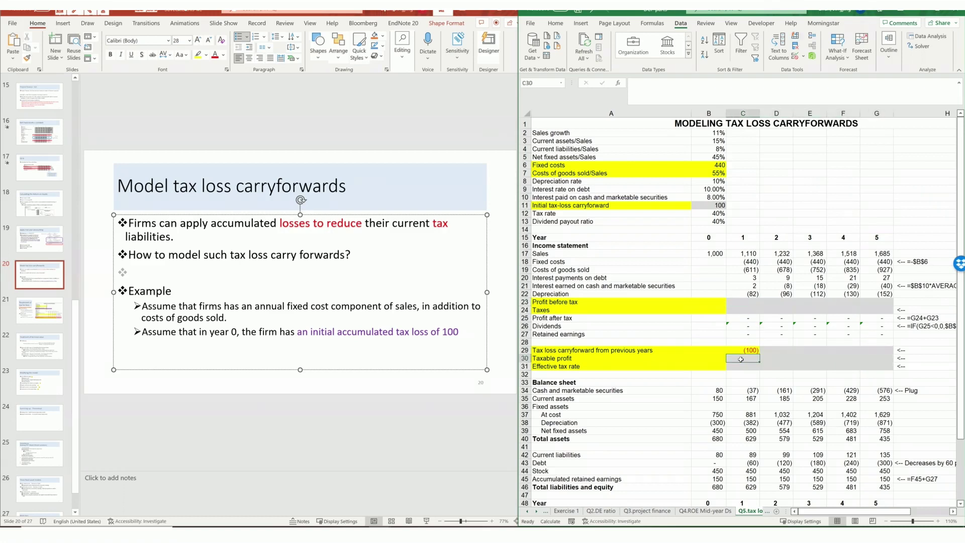
drag(742, 366, 877, 366)
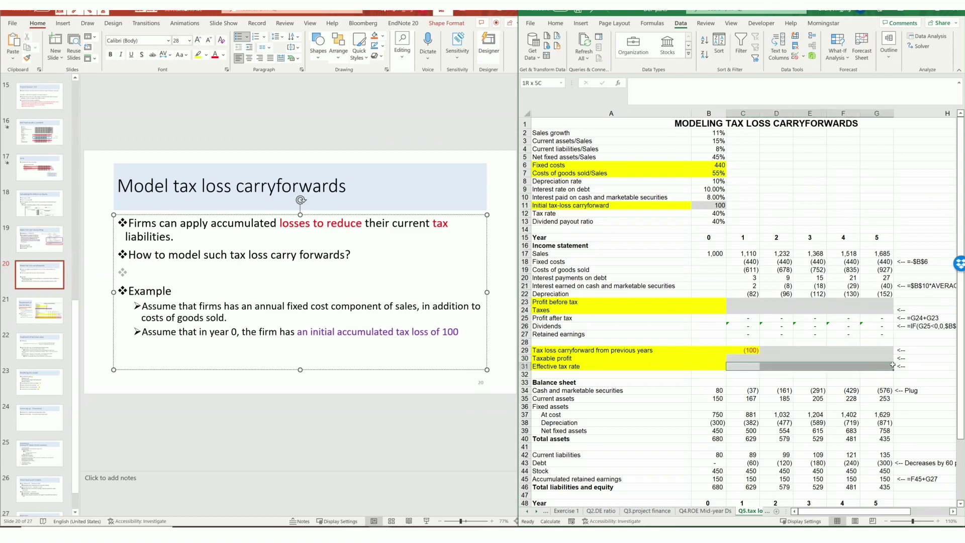
Calculate profit before tax in C23 with =SUM(C17:C22) and copy the formula across years 2 to 5 through G23.
click(752, 303)
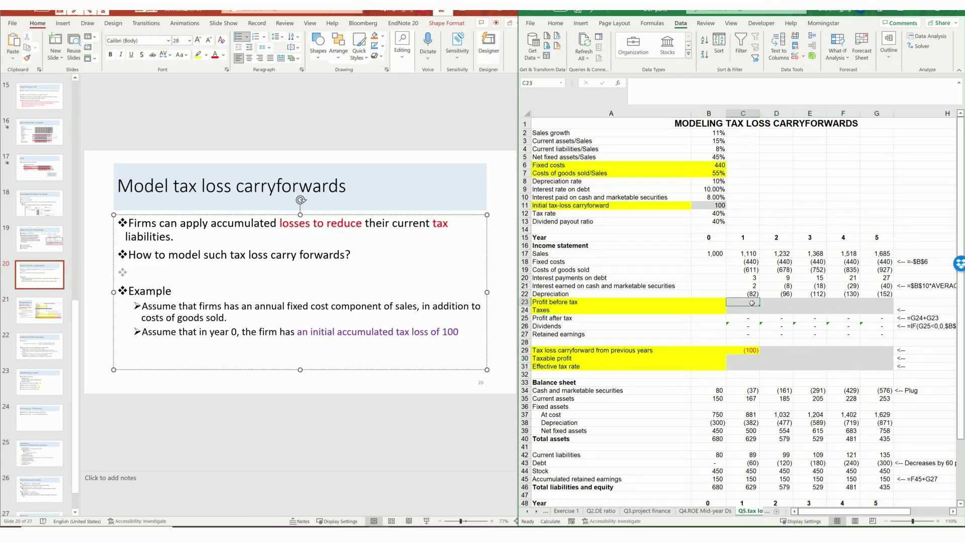
text(=)
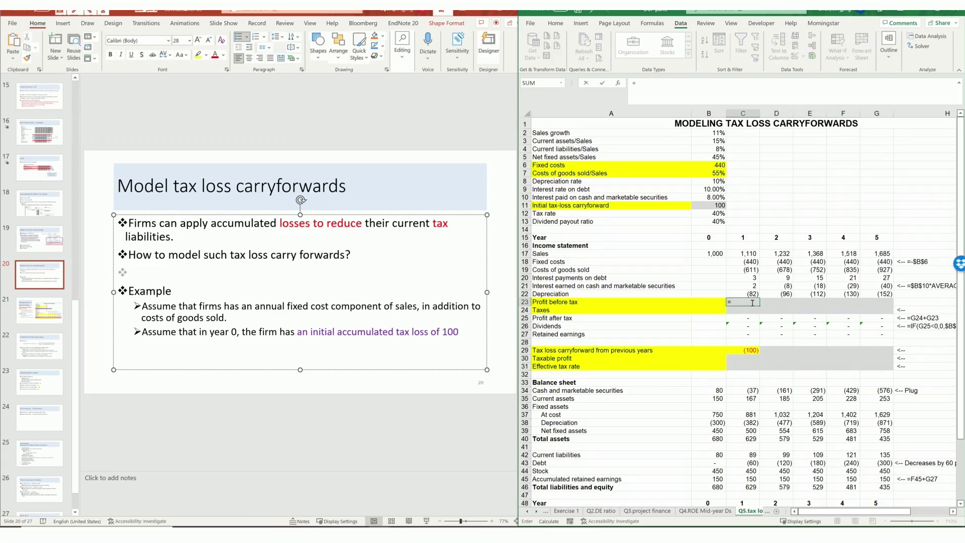
text(sum()
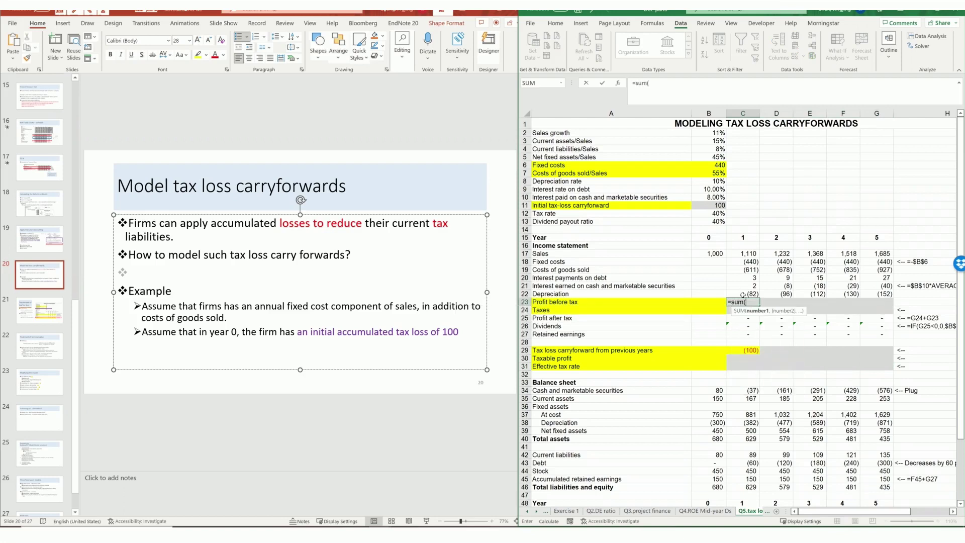
drag(743, 294, 745, 254)
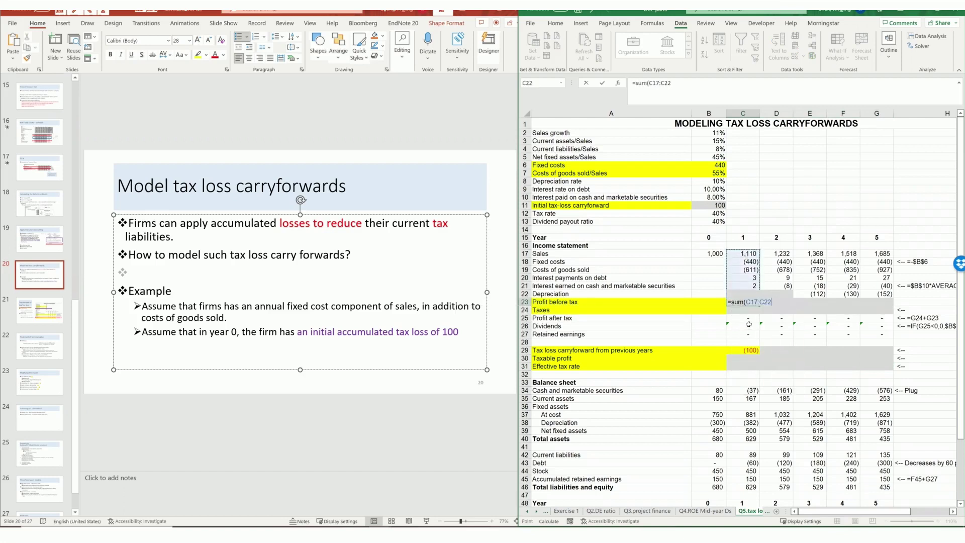
key(Return)
click(751, 302)
drag(760, 304, 877, 302)
key(ctrl+r)
Calculate the year-1 taxable profit in C30 as profit before tax plus the loss carryforward, floored at zero, with =MAX(C23+C29,0).
click(742, 360)
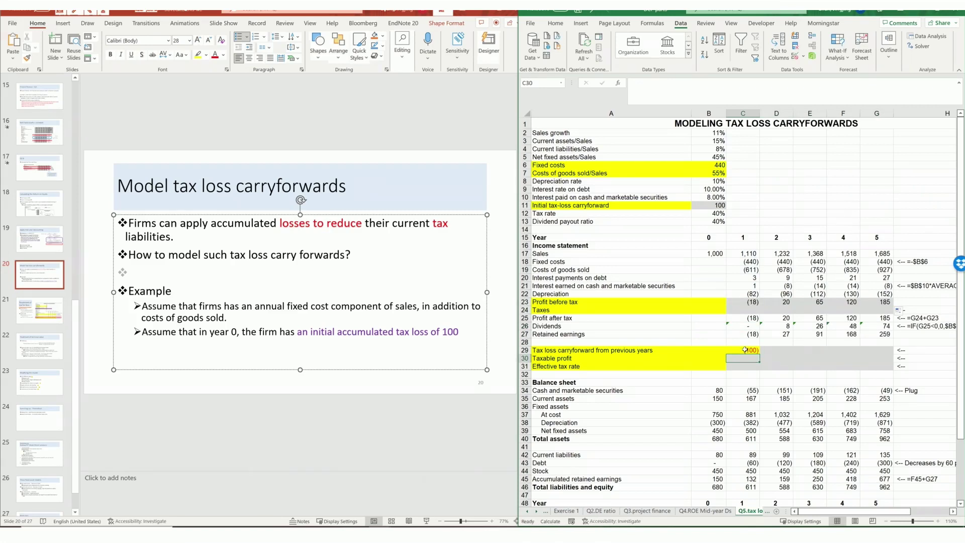
click(613, 361)
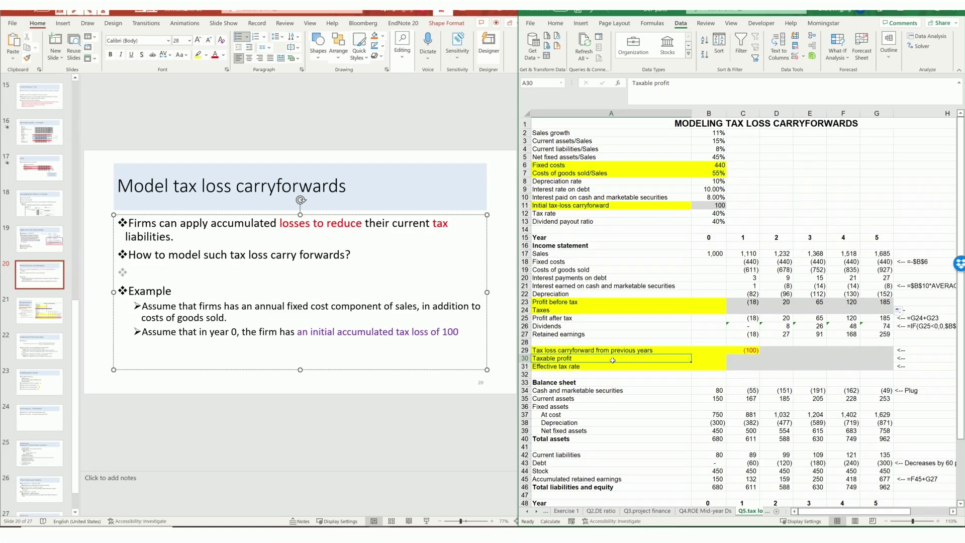
click(746, 358)
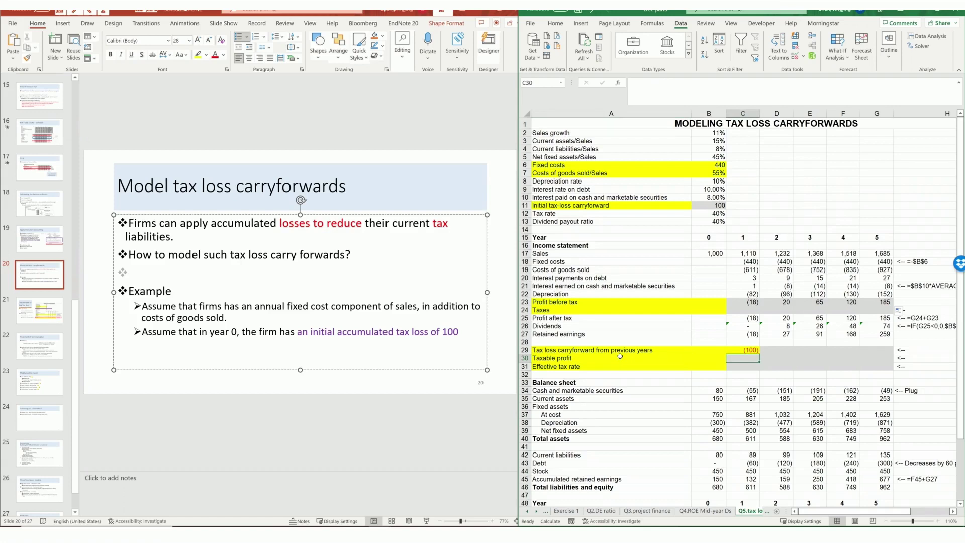
text(=max())
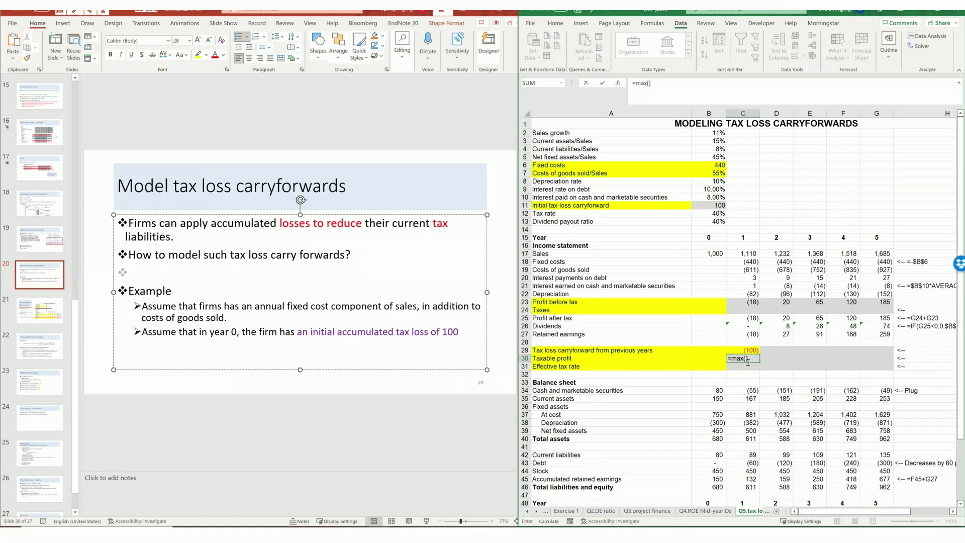
click(747, 359)
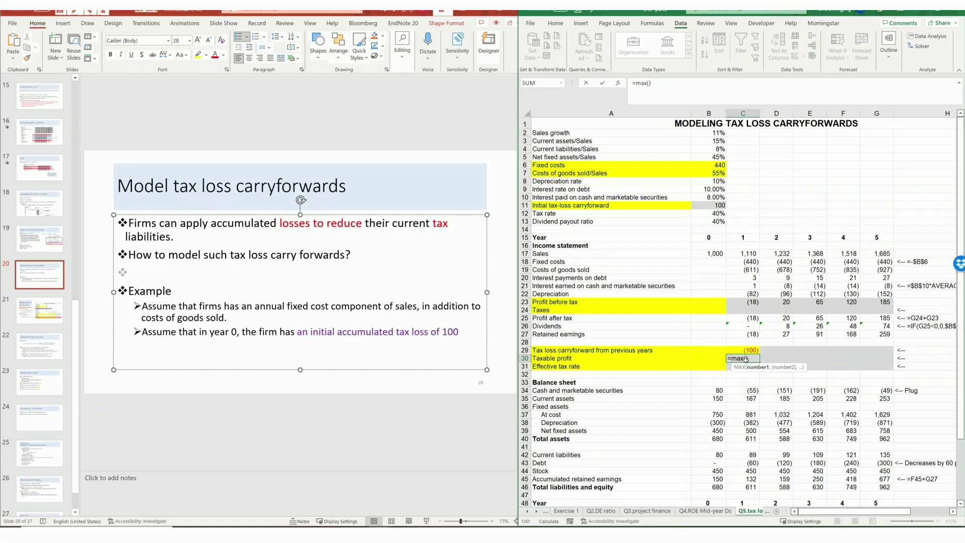
click(750, 301)
text(+)
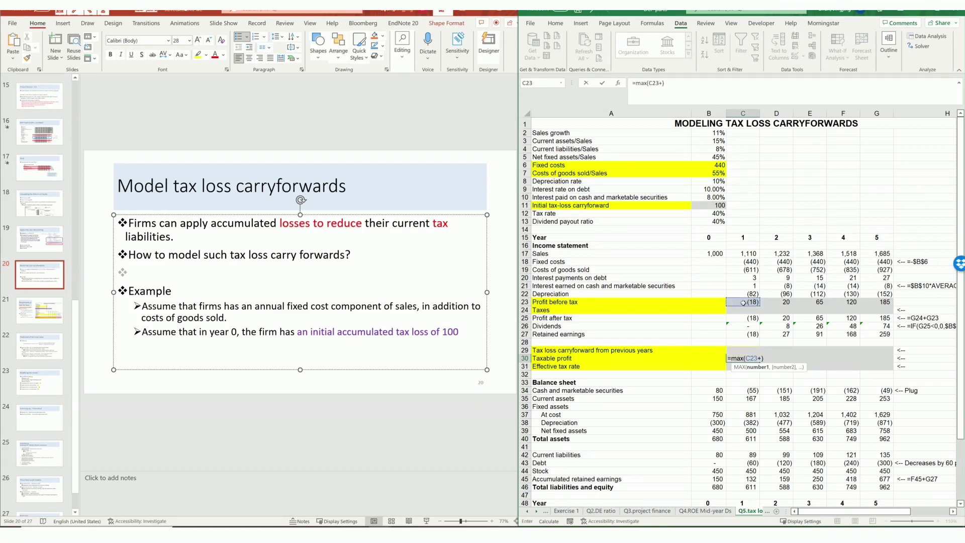
click(727, 350)
text(,0)
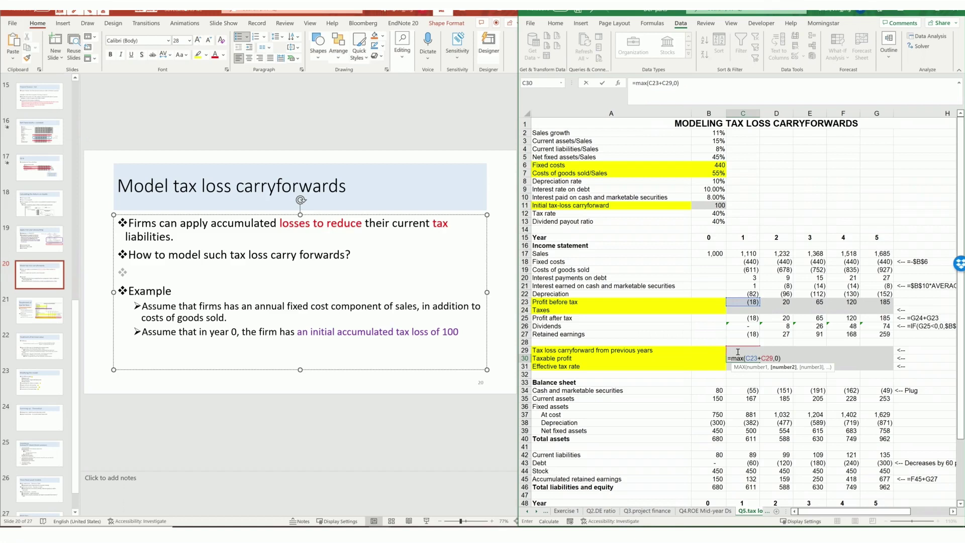
key(Right)
key(Return)
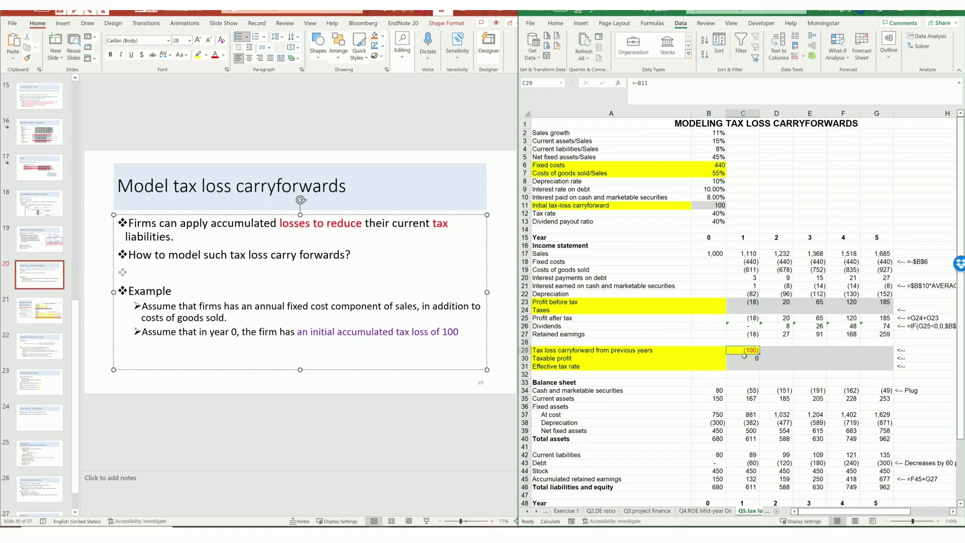
click(744, 360)
double_click(745, 360)
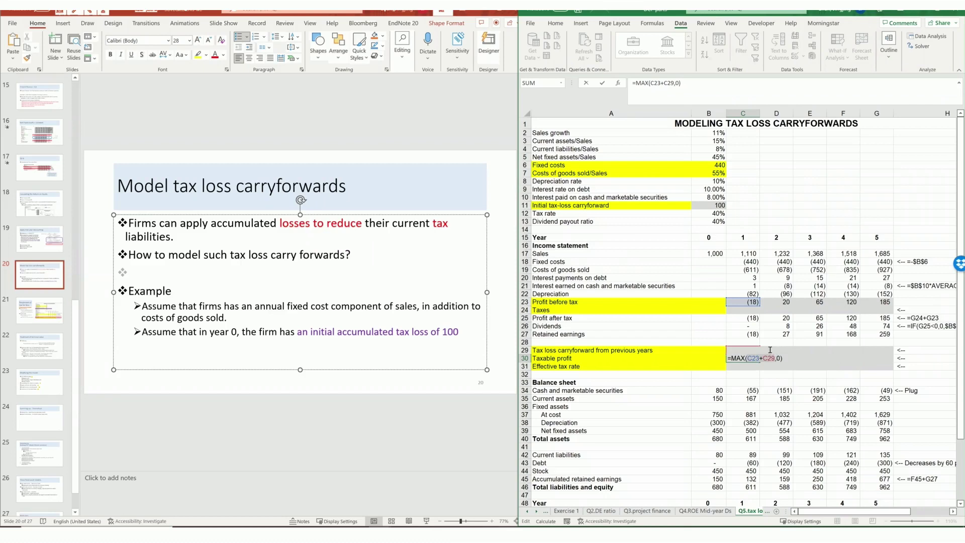
click(771, 344)
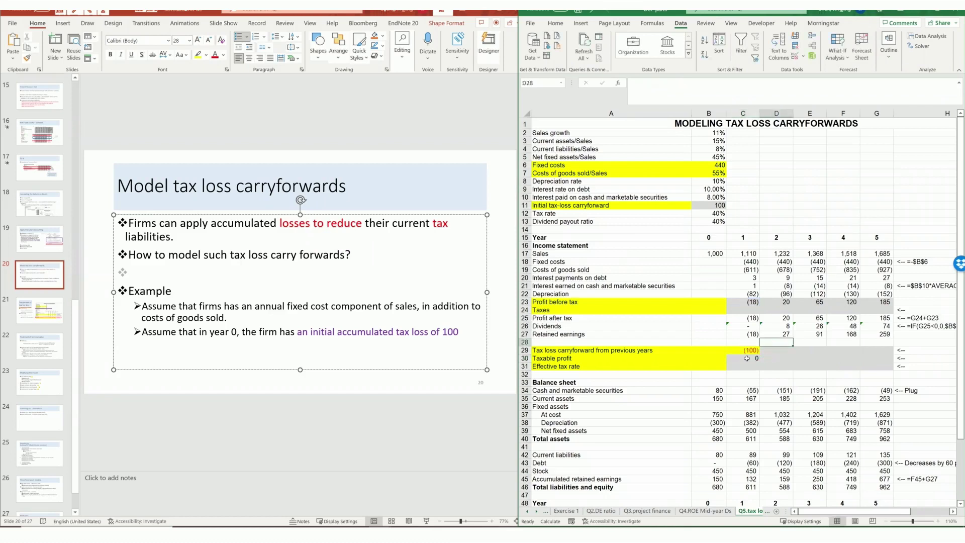
click(747, 358)
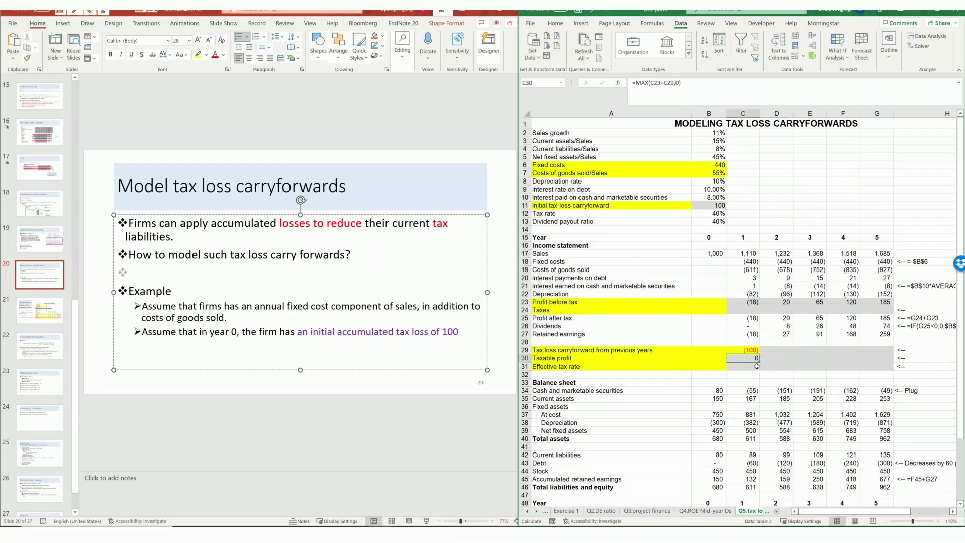
Calculate year-1 taxes in C24 as a negative amount from the tax rate and taxable profit with =-MAX($B$12*C30,0).
click(745, 309)
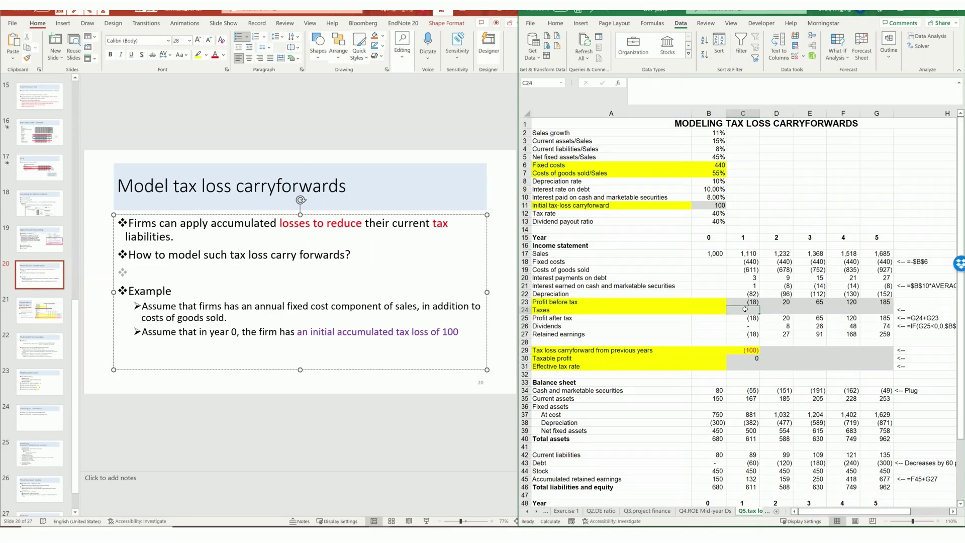
text(=)
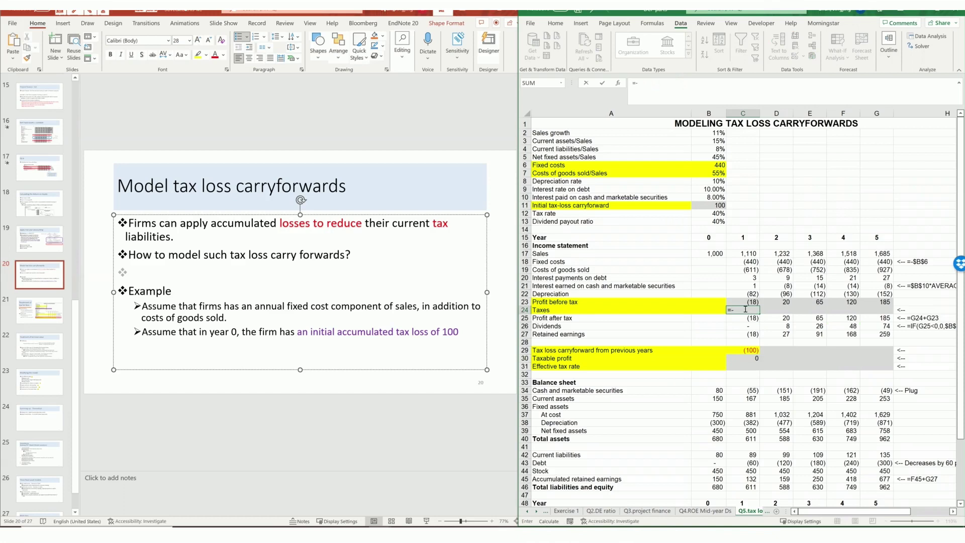
text(-max())
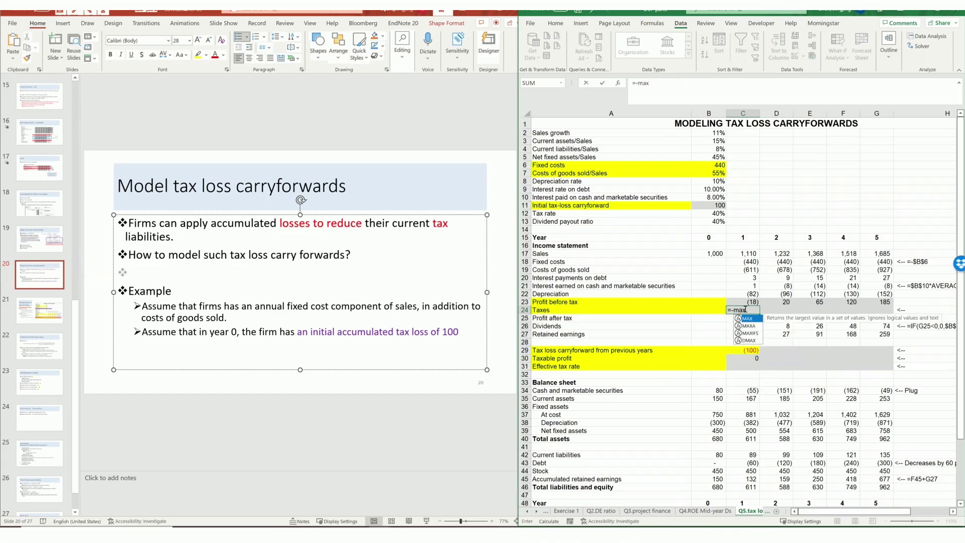
click(748, 310)
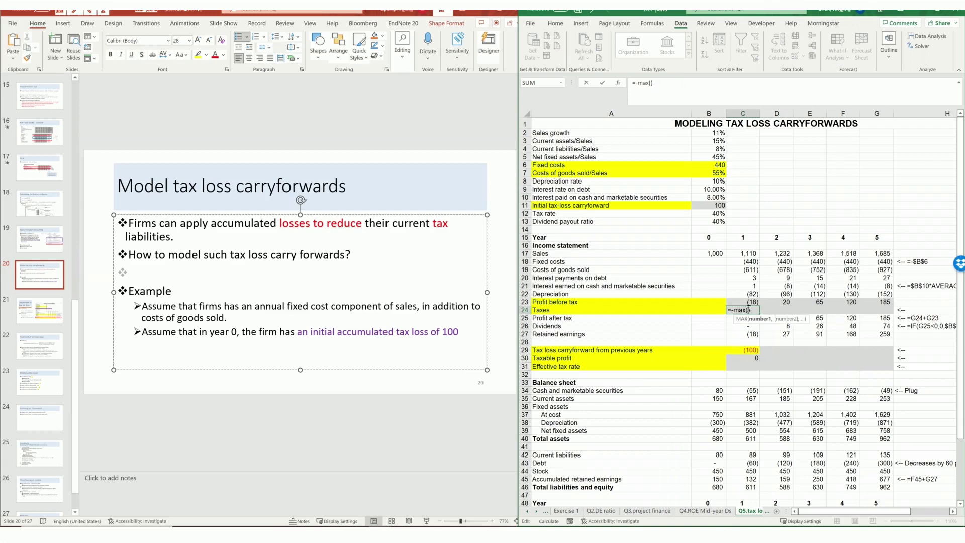
text(0)
text(,)
click(710, 213)
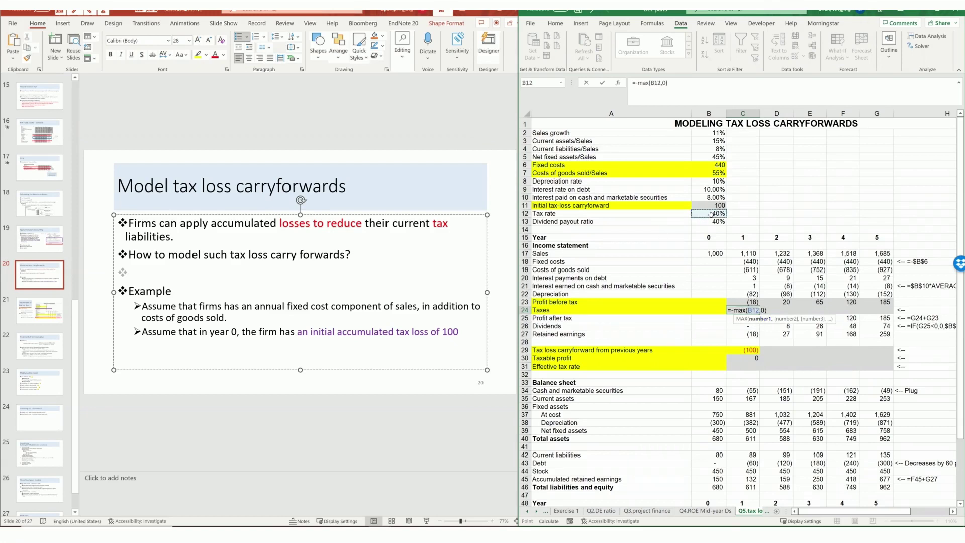
key(F4)
text(*)
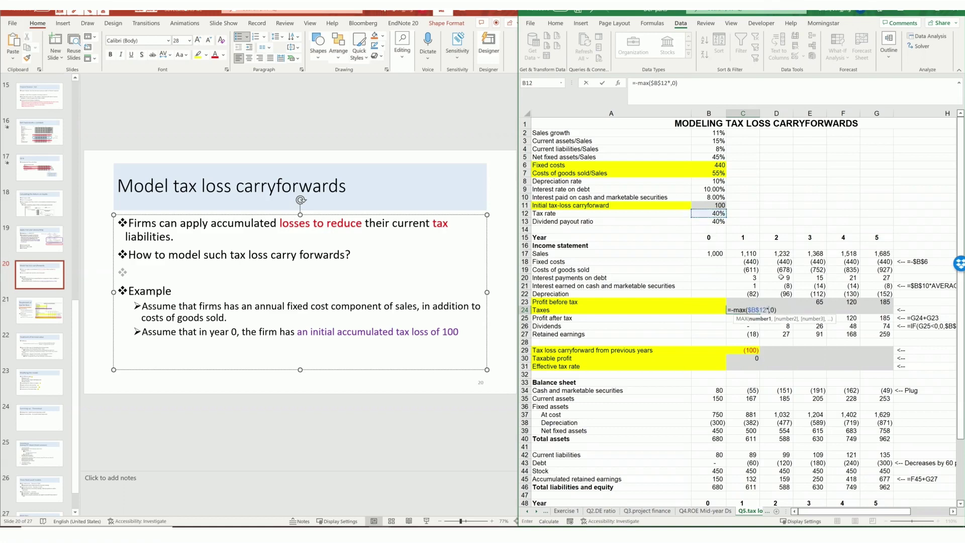
click(746, 357)
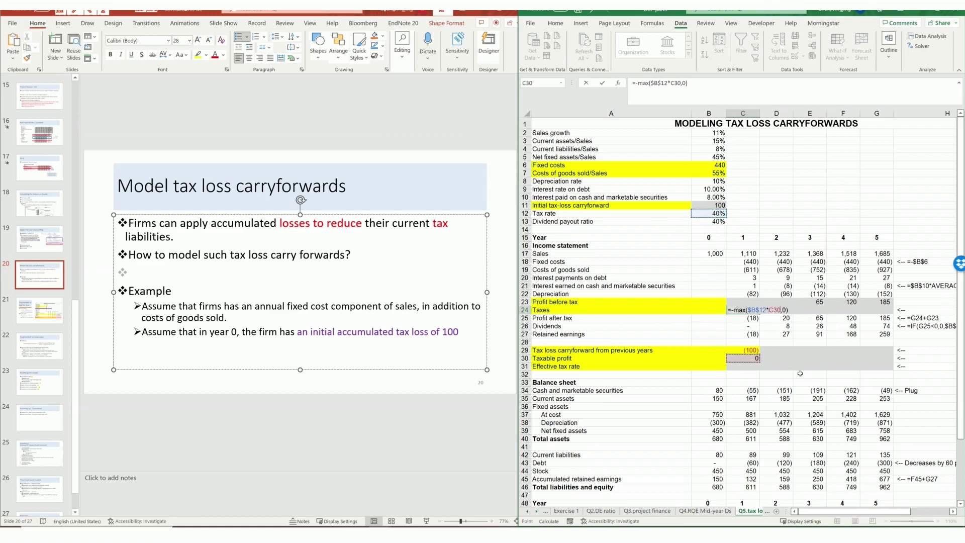
key(Return)
Calculate the year-1 effective tax rate in C31 as negative taxes over profit before tax with =-C24/C23.
click(749, 365)
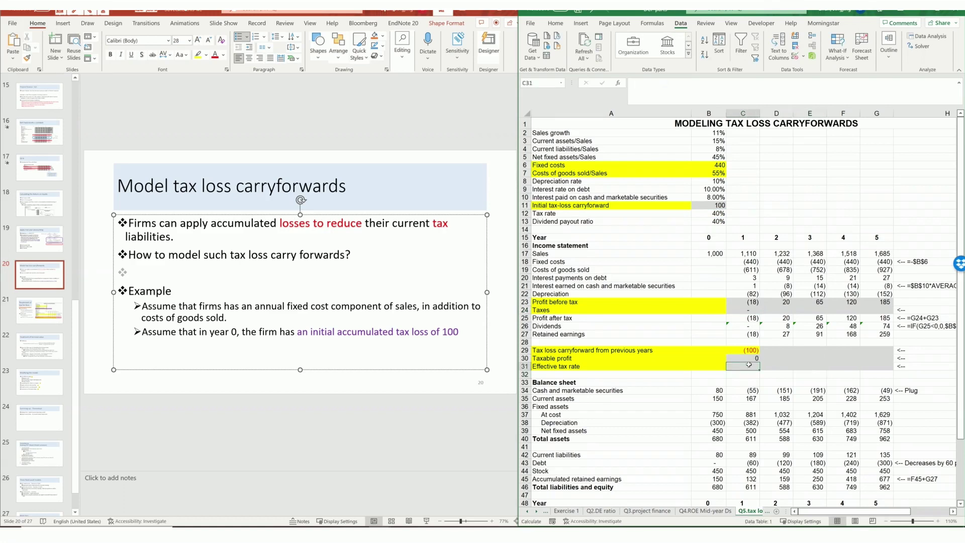
text(=)
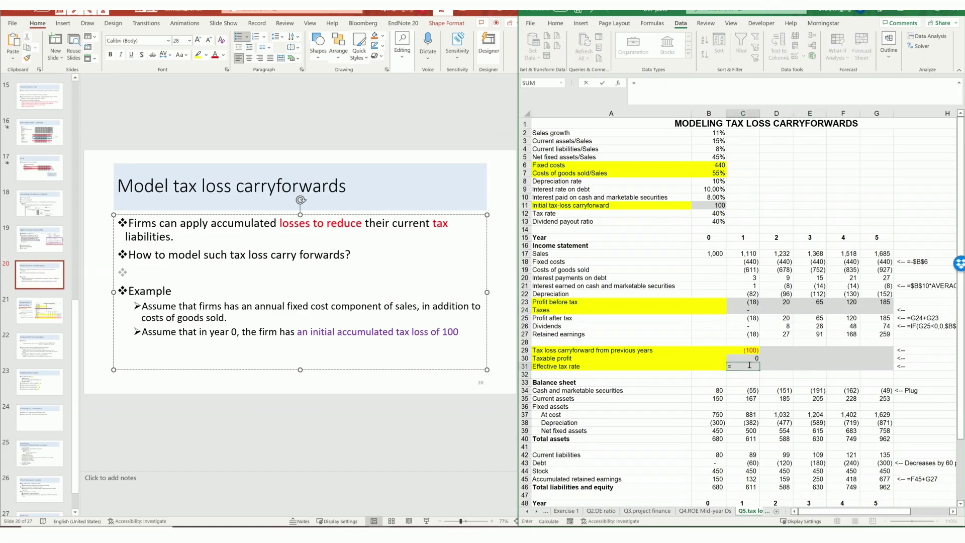
click(738, 310)
text(/)
click(742, 304)
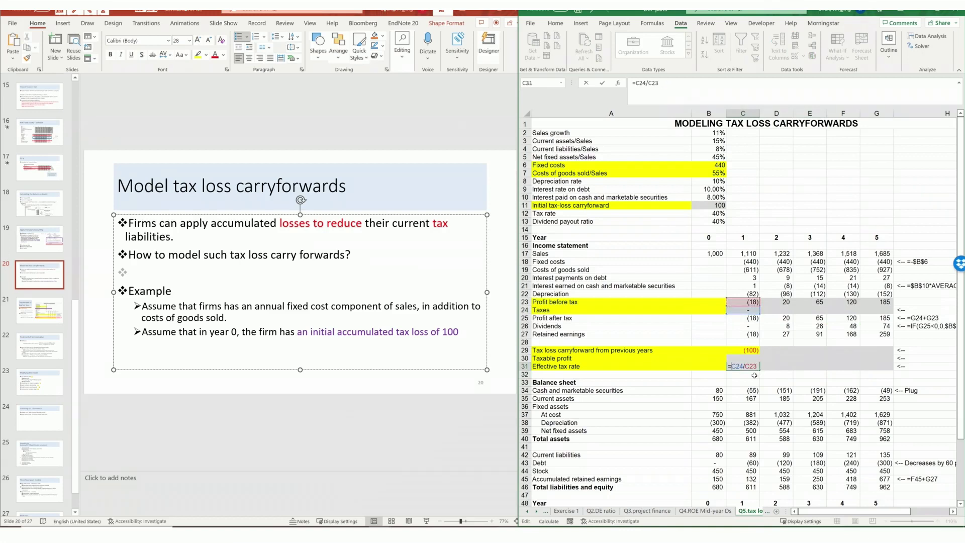
text(-)
key(Return)
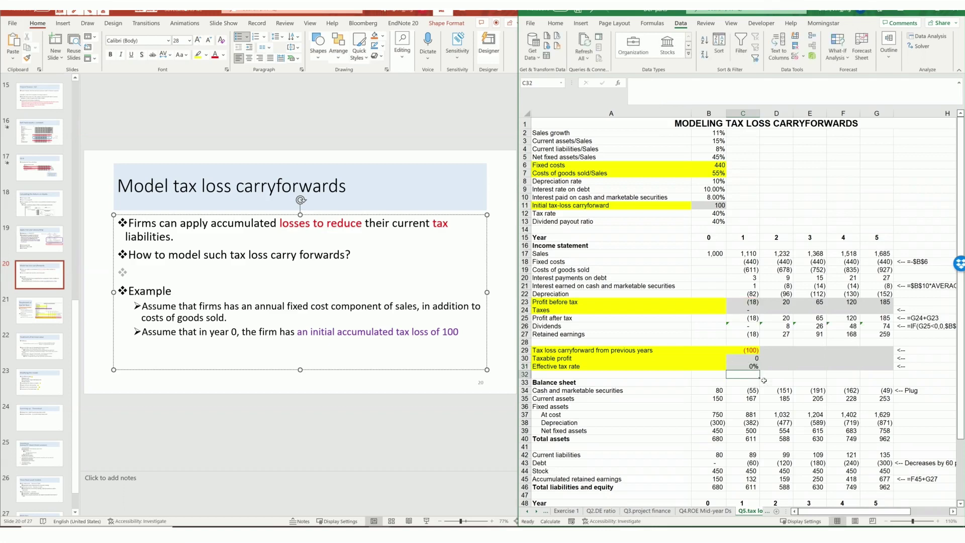
Calculate the year-2 tax loss carryforward in D29 from year-1 profit before tax and carryforward with =MIN(C23+C29,0).
click(773, 351)
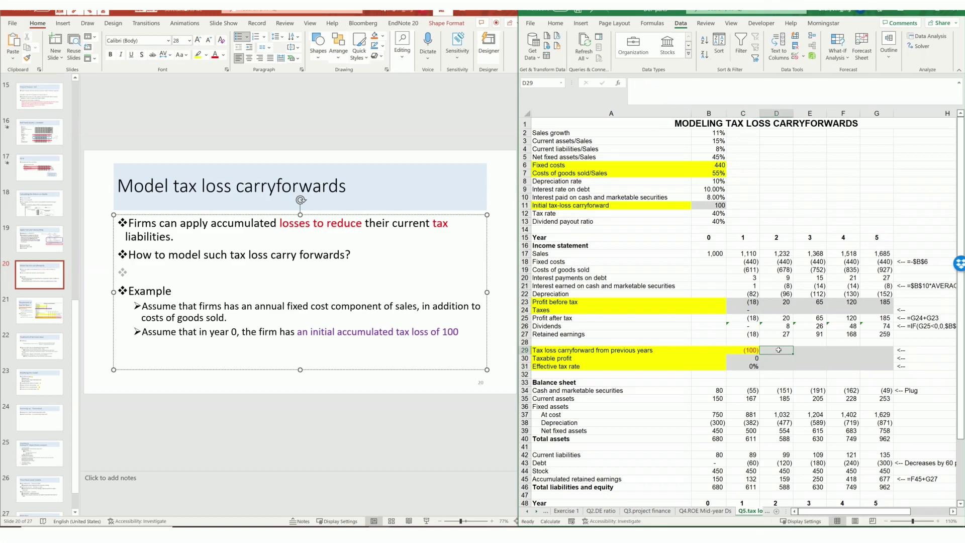
click(777, 238)
click(748, 303)
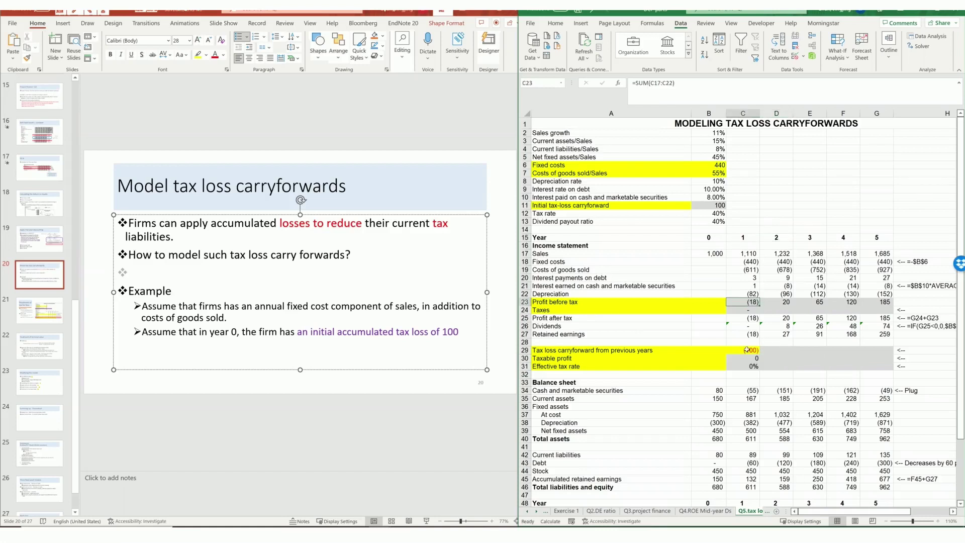
click(747, 350)
click(780, 350)
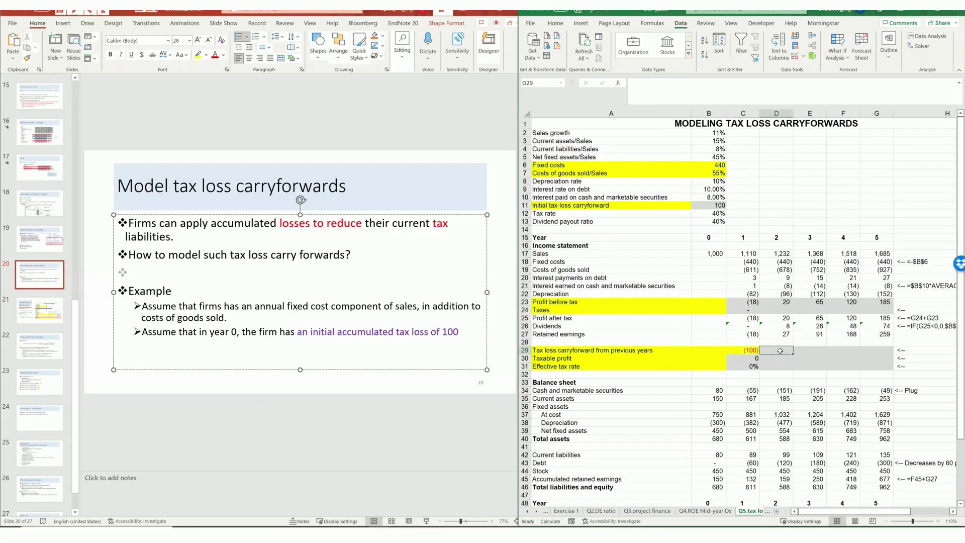
text(=min()
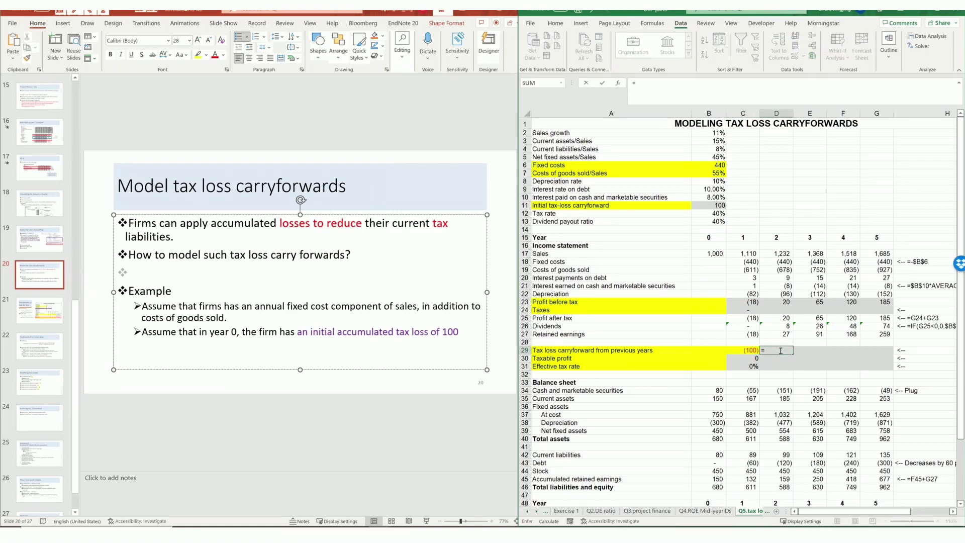
click(751, 302)
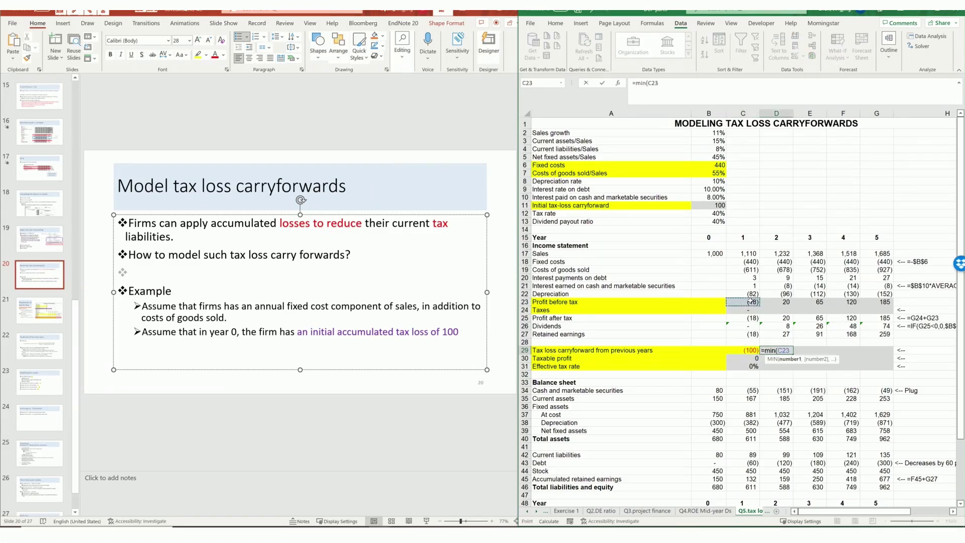
text(+)
click(748, 349)
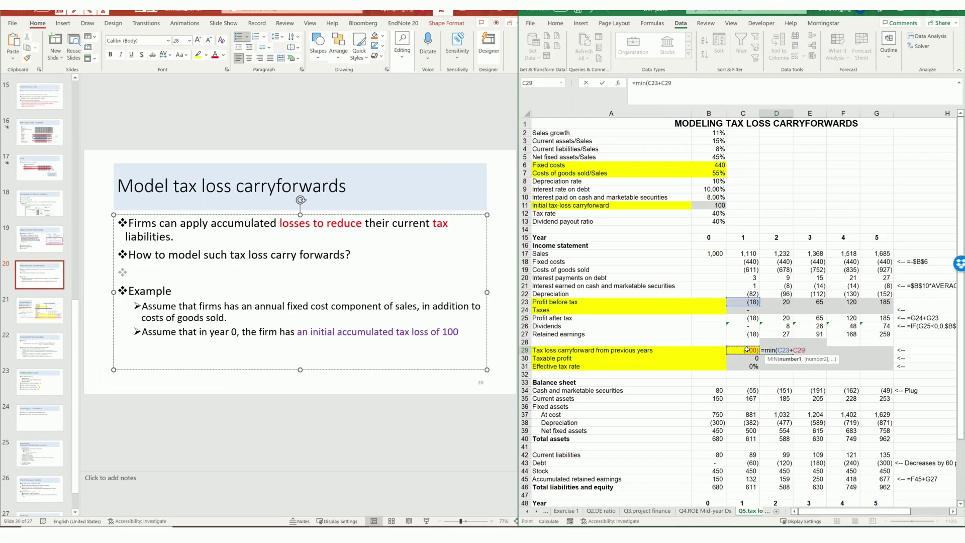
text(,0))
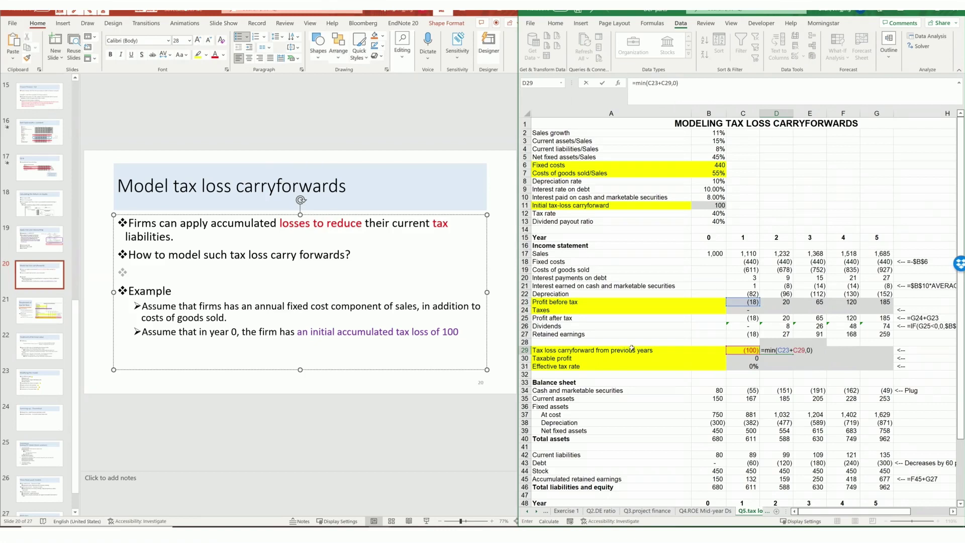
click(809, 350)
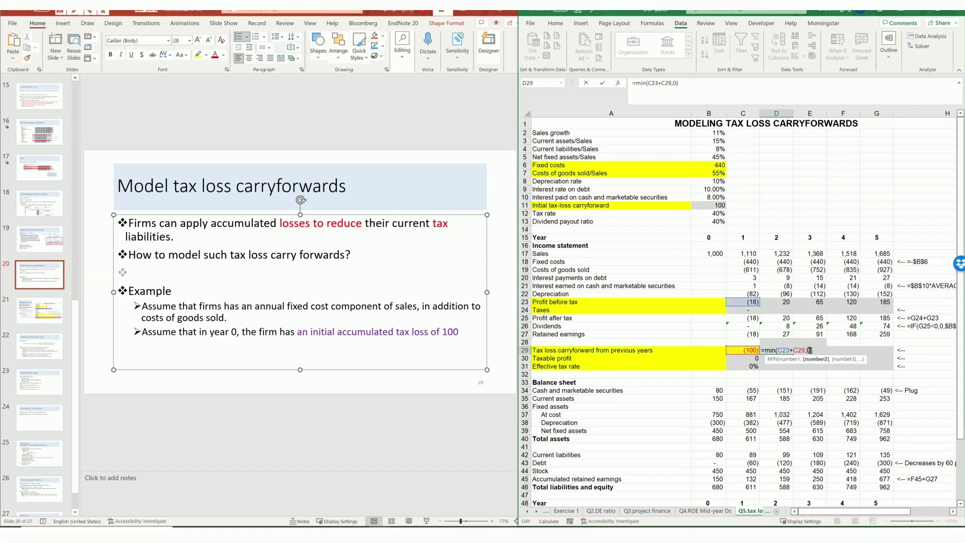
click(778, 350)
click(930, 366)
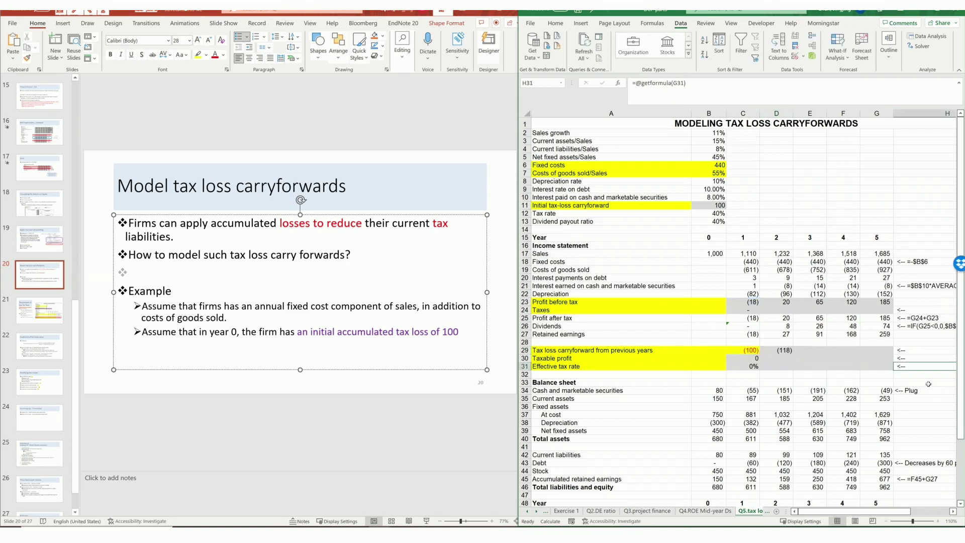
Copy the carryforward formula in D29 and the taxable profit and effective tax rate formulas in C30:C31 across to column G.
click(782, 350)
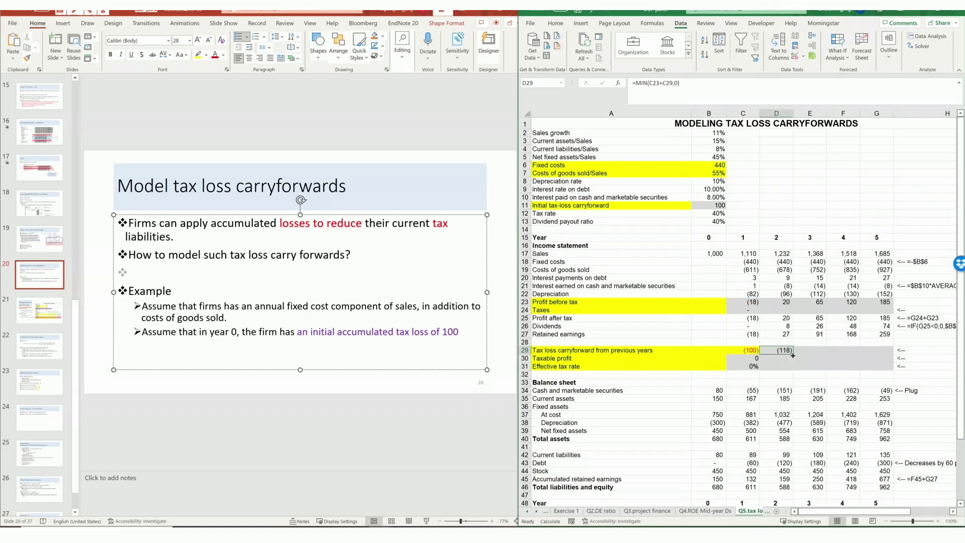
drag(804, 355, 877, 354)
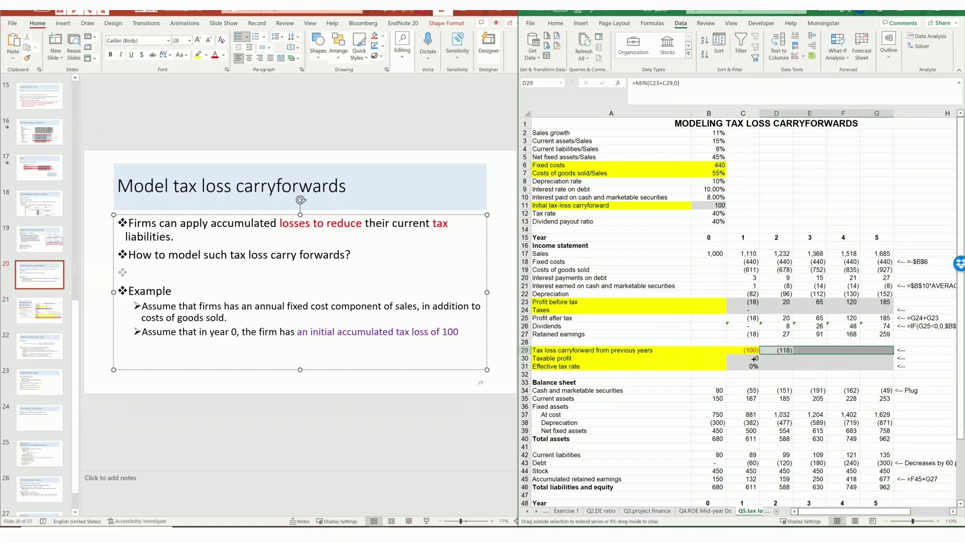
click(753, 358)
drag(753, 358, 757, 368)
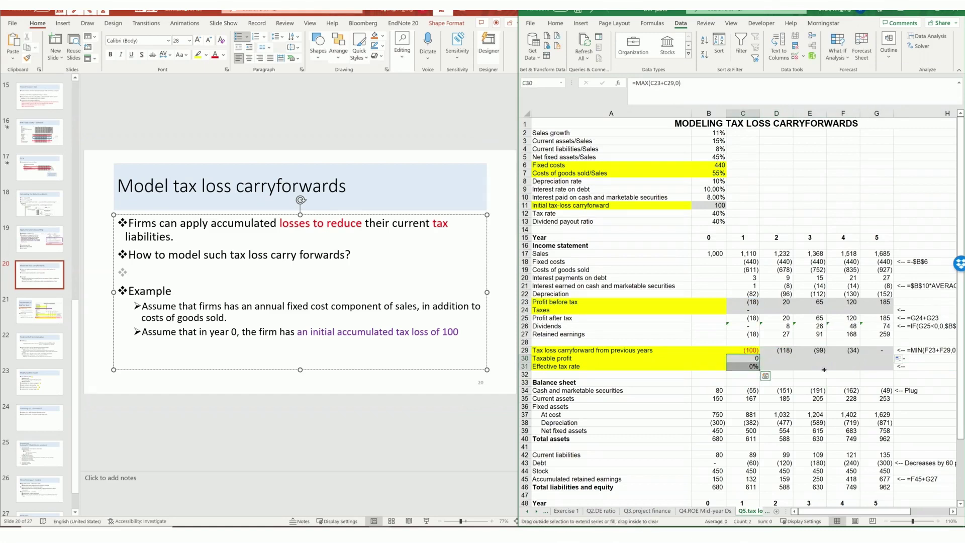
drag(758, 370, 887, 368)
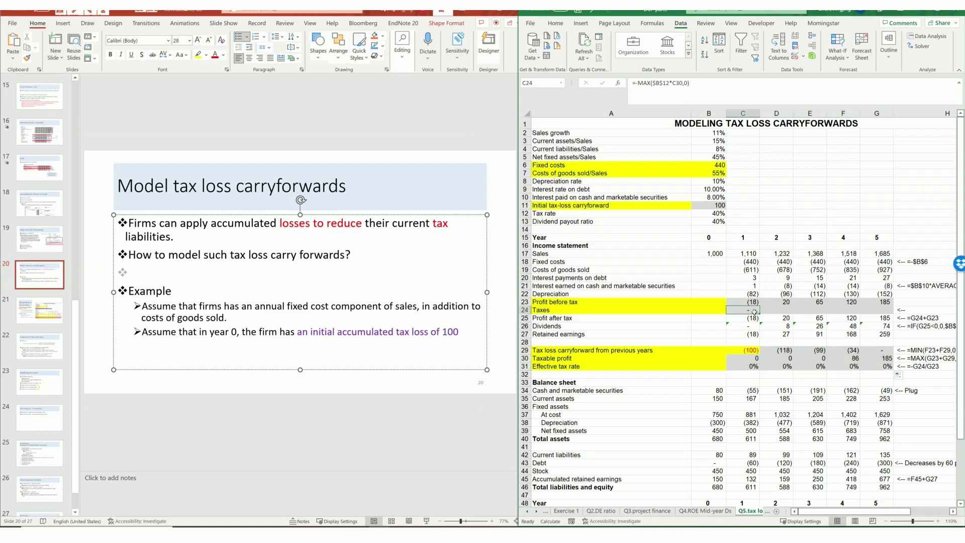
Copy the year-1 taxes formula in C24 across to G24 for years 2 to 5.
click(743, 311)
drag(759, 313, 885, 316)
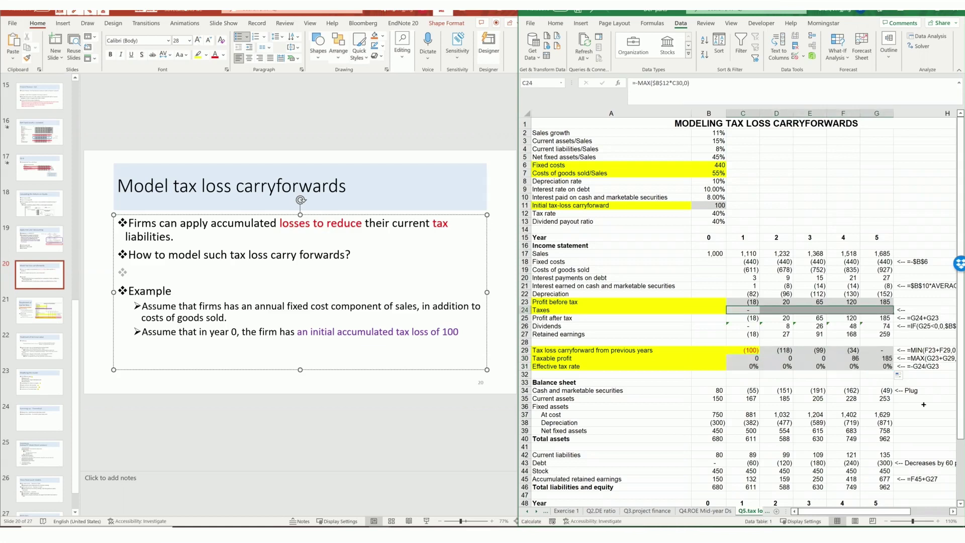
click(929, 376)
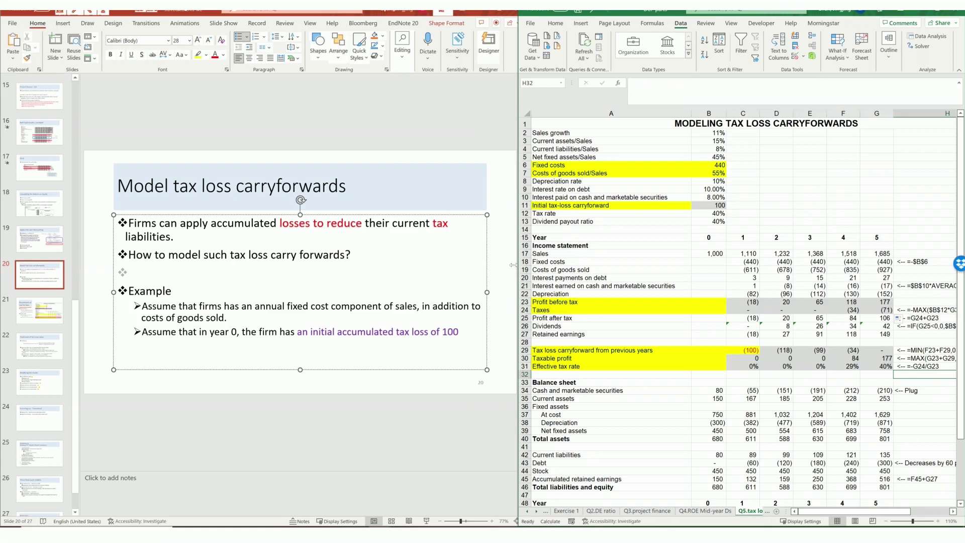
Widen the spreadsheet window over the slides so that columns H to J are shown.
drag(508, 265, 519, 259)
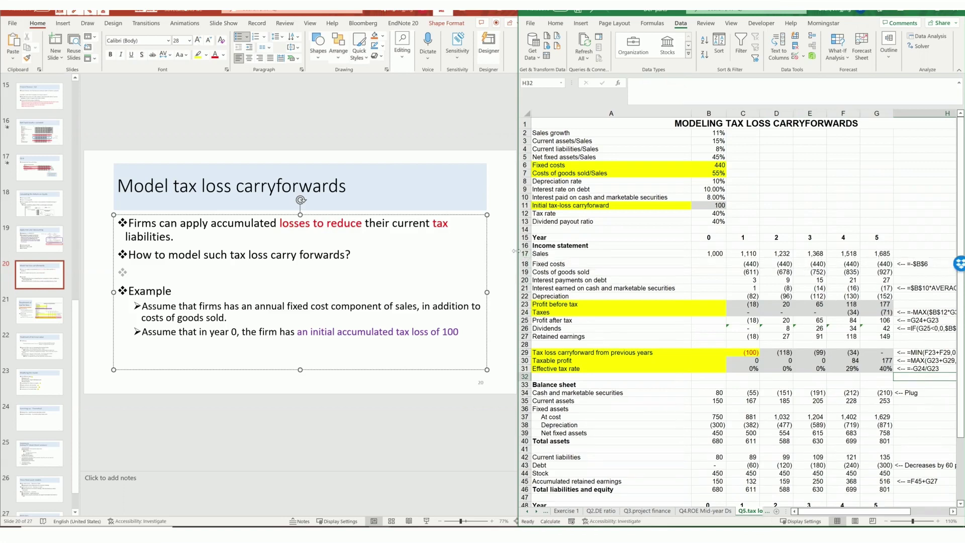
click(934, 391)
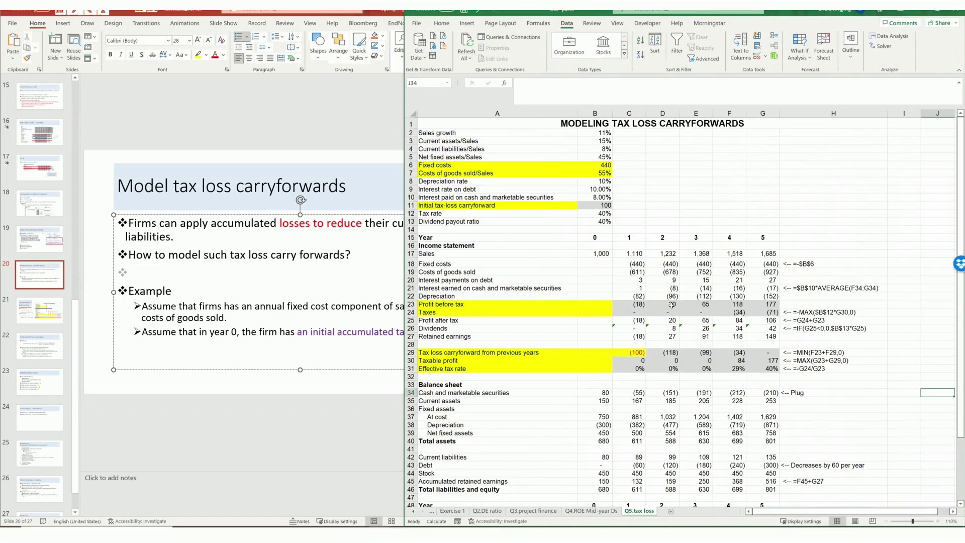
Examine the year-2 and year-3 profit before tax, loss carryforward, taxable profit, effective tax rate and taxes formulas.
drag(671, 304, 769, 305)
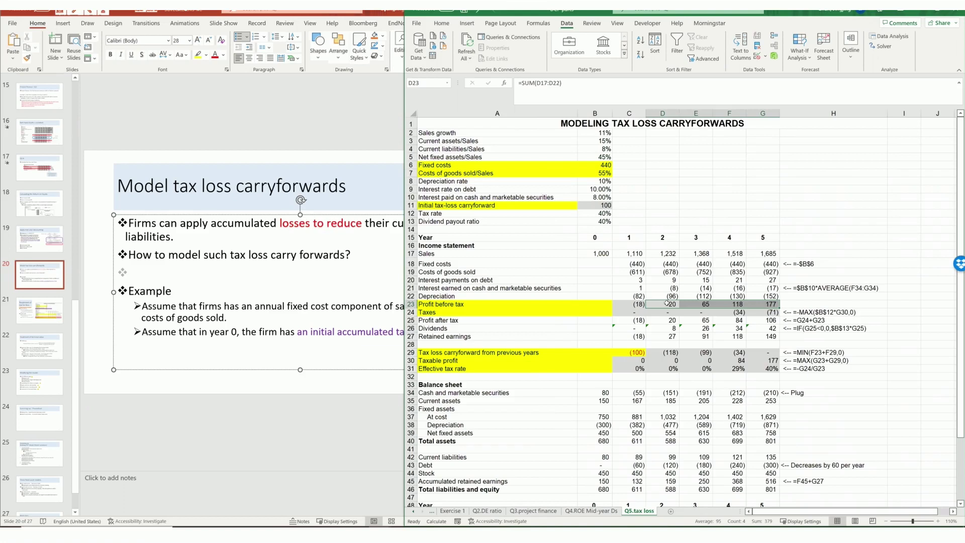
click(663, 361)
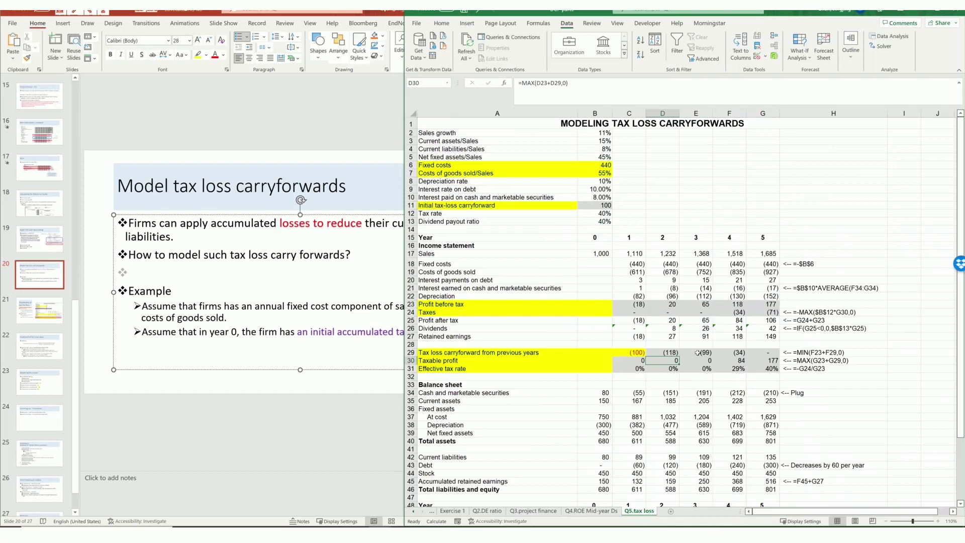
click(666, 303)
click(693, 353)
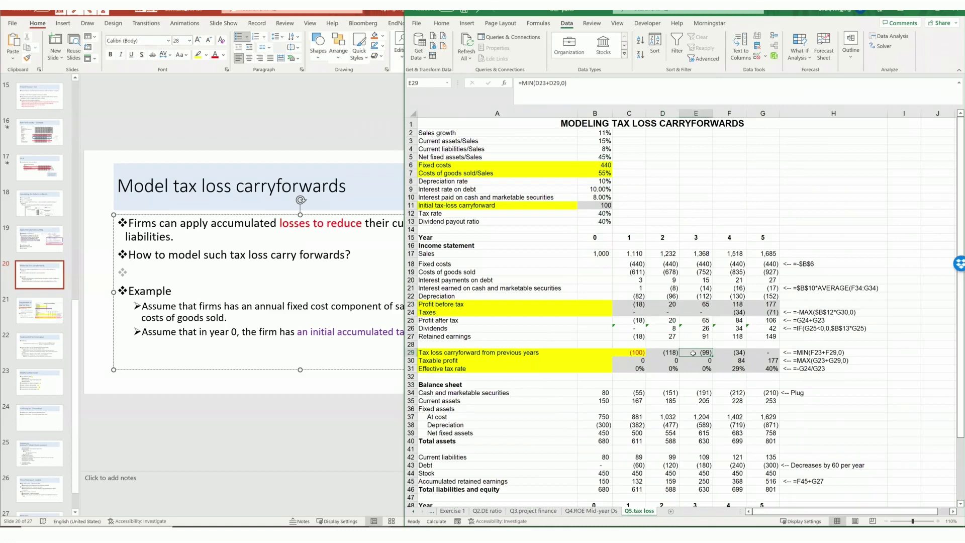
double_click(693, 353)
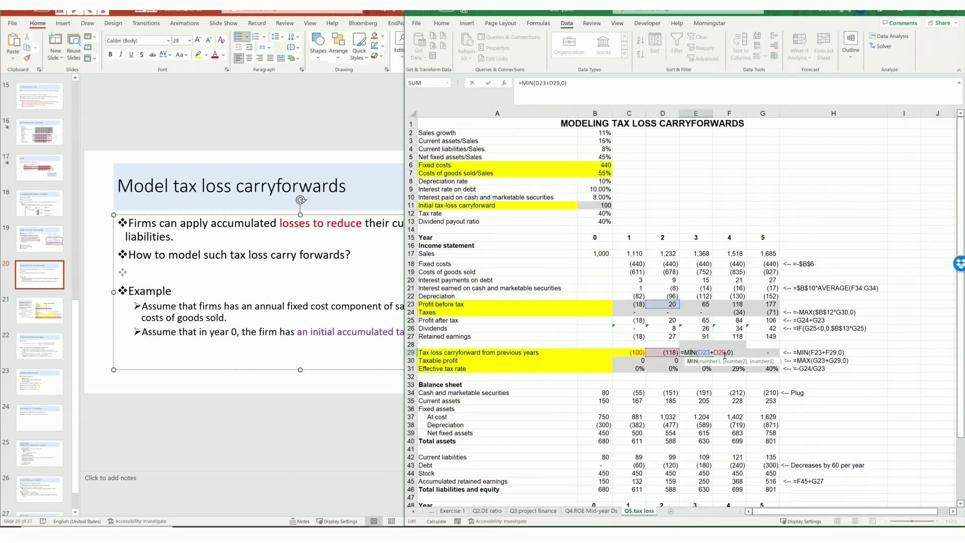
key(Escape)
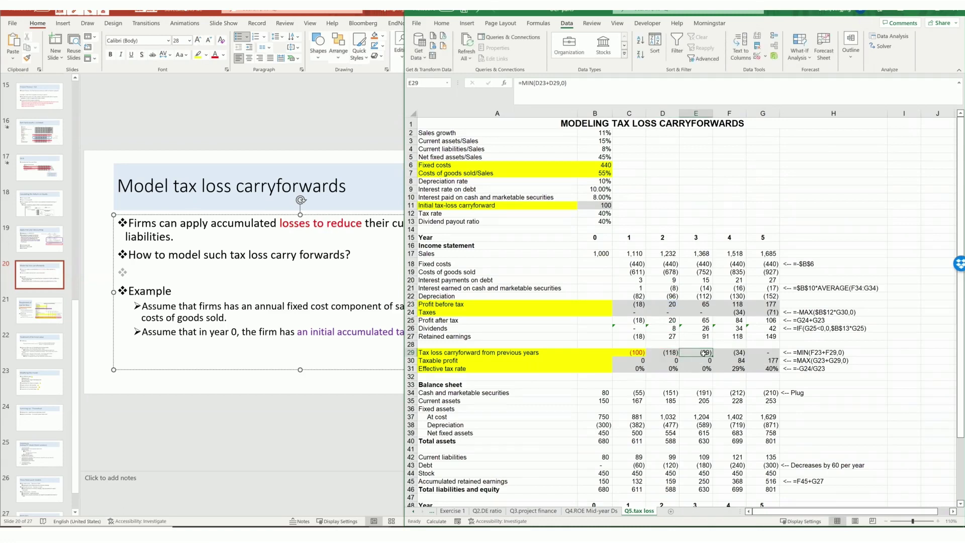
click(703, 359)
double_click(703, 359)
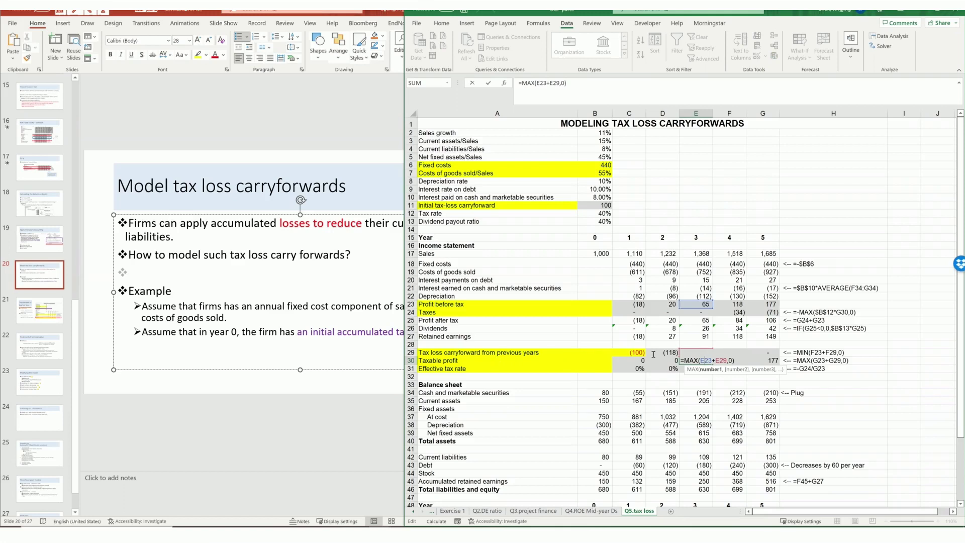
click(705, 352)
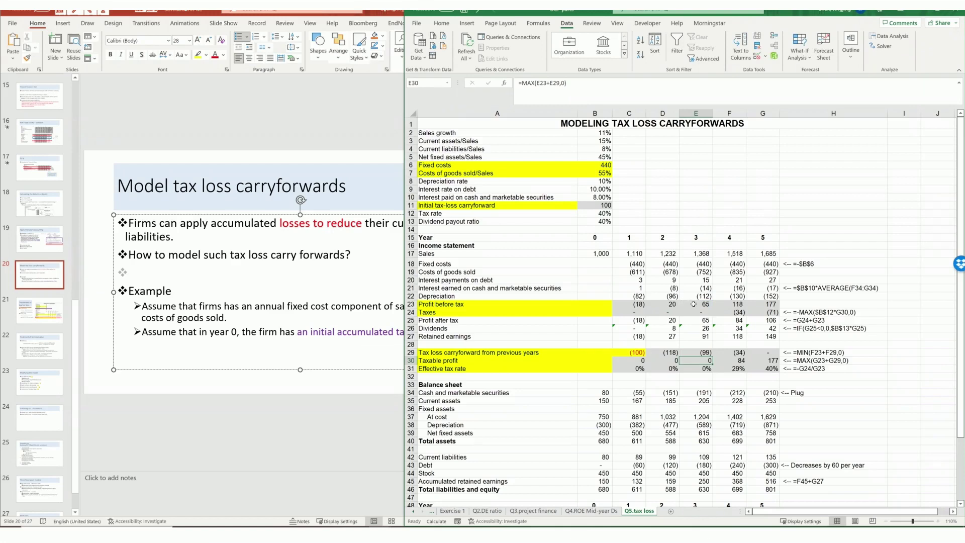
click(705, 367)
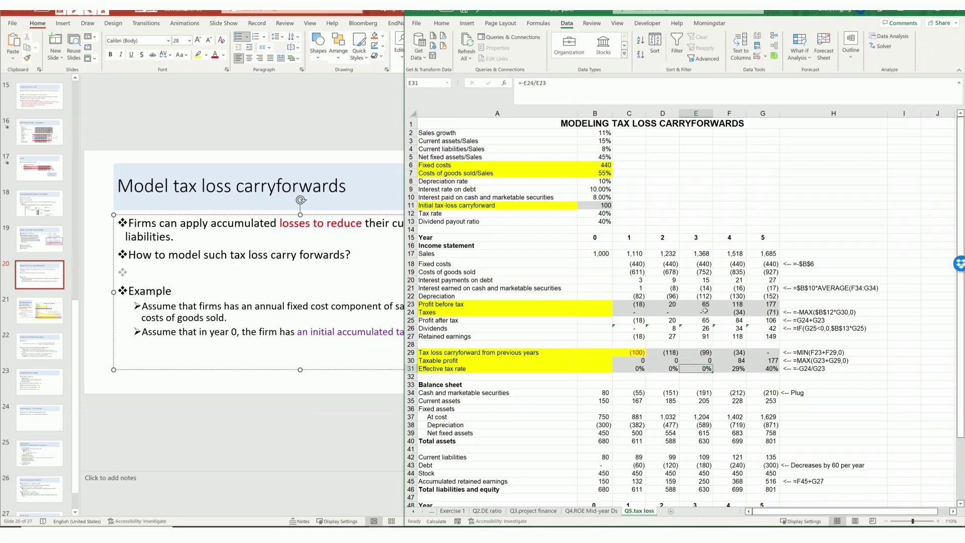
drag(705, 310, 626, 314)
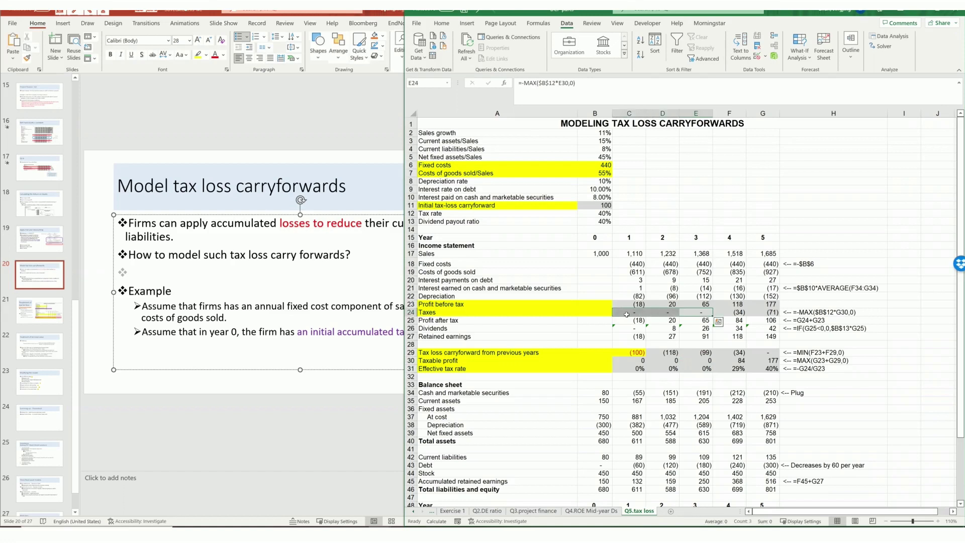
drag(700, 312, 678, 315)
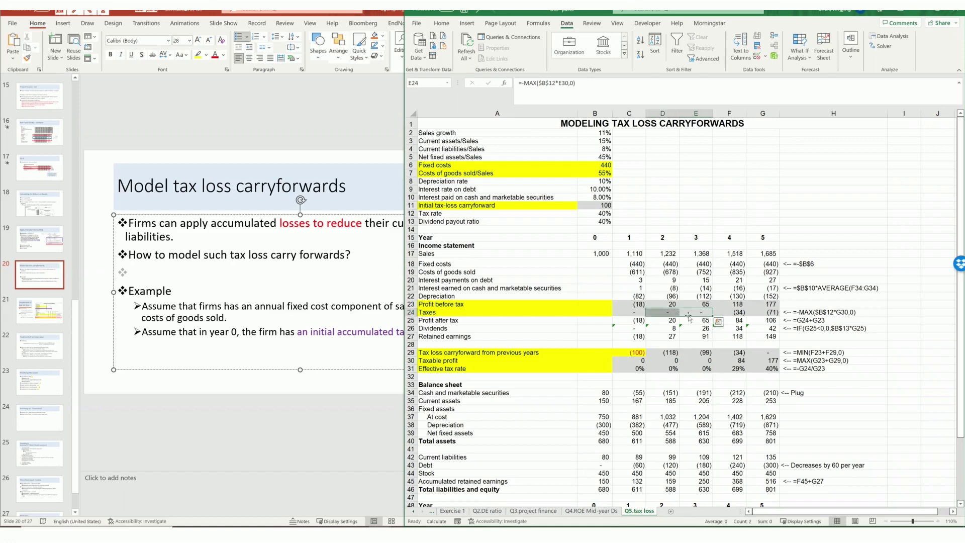
click(688, 315)
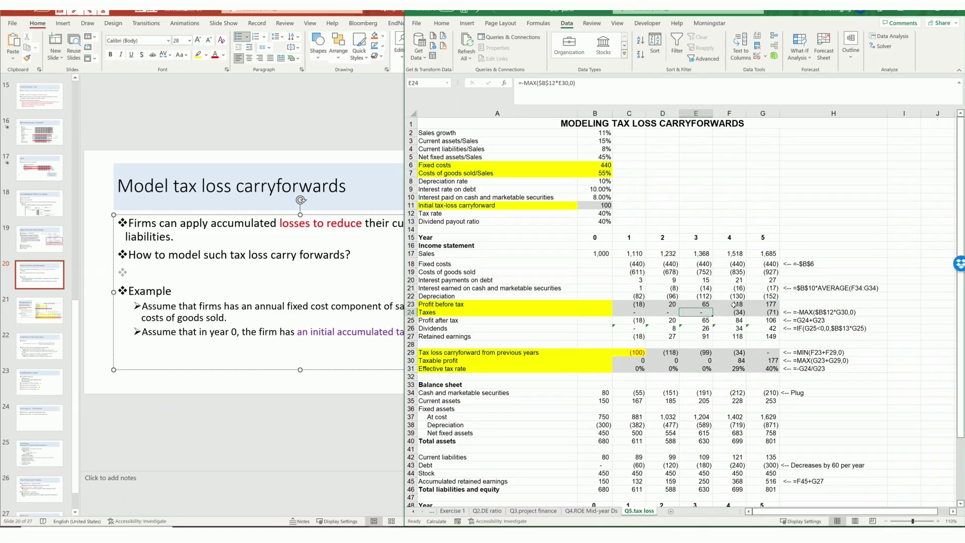
Trace the year-4 taxable profit, taxes and effective tax rate formulas in column F back to profit before tax, carryforward and tax rate.
click(742, 304)
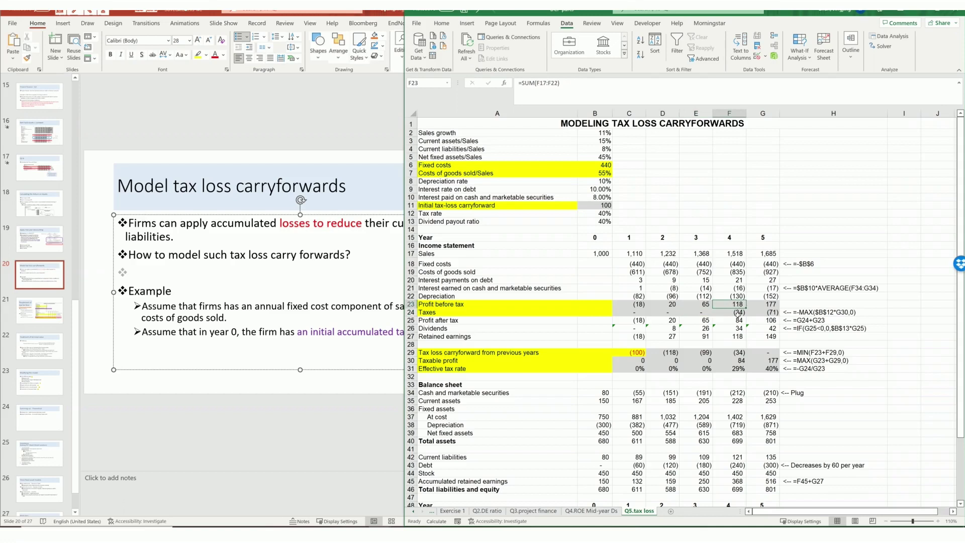
click(706, 352)
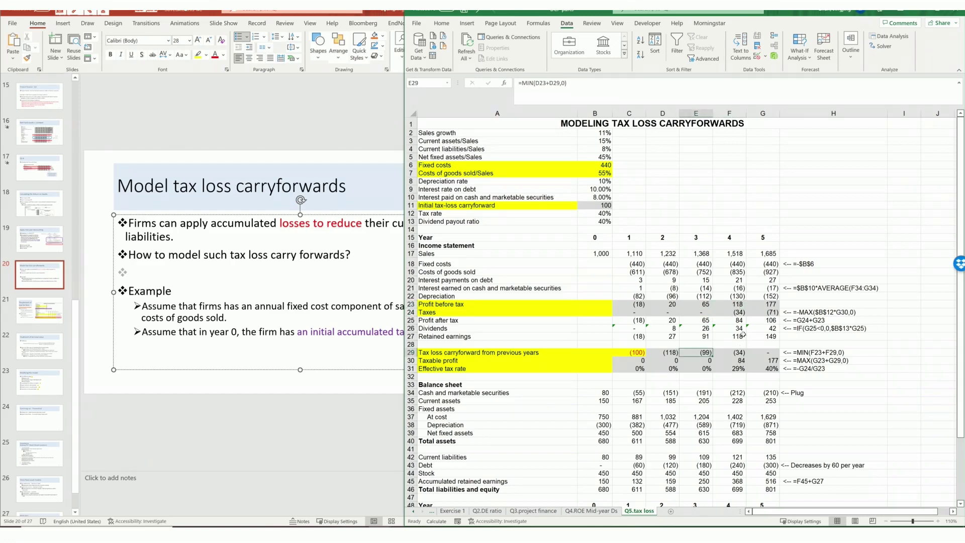
click(743, 361)
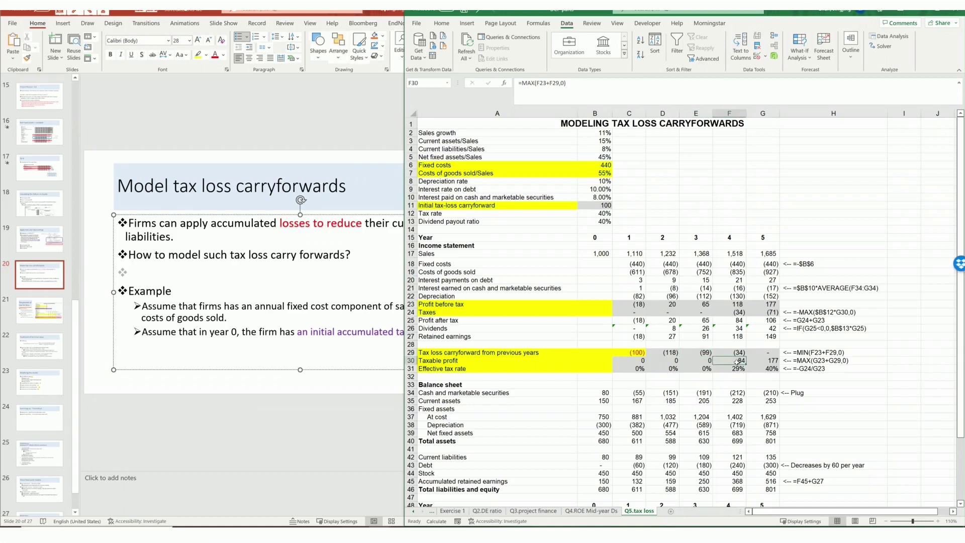
double_click(737, 361)
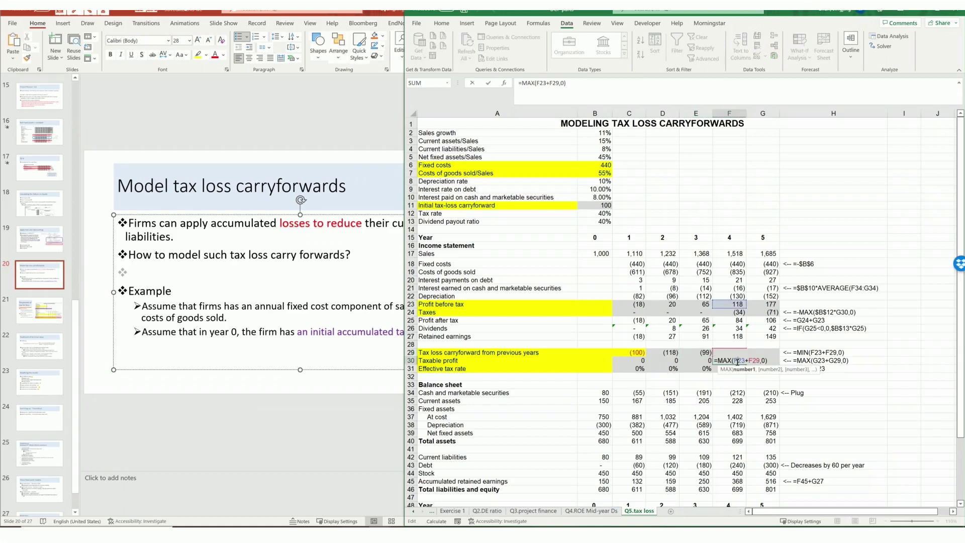
key(ctrl+Return)
double_click(736, 312)
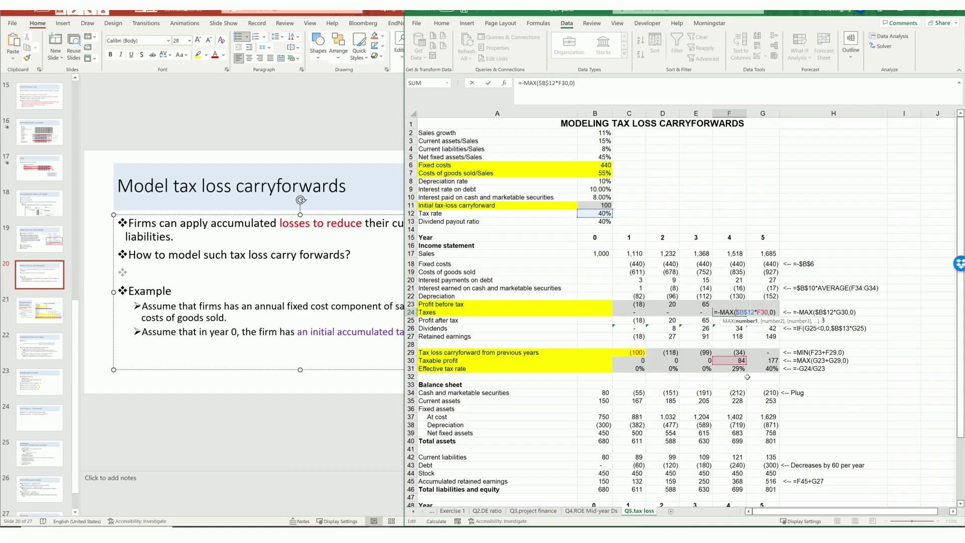
key(ctrl+Return)
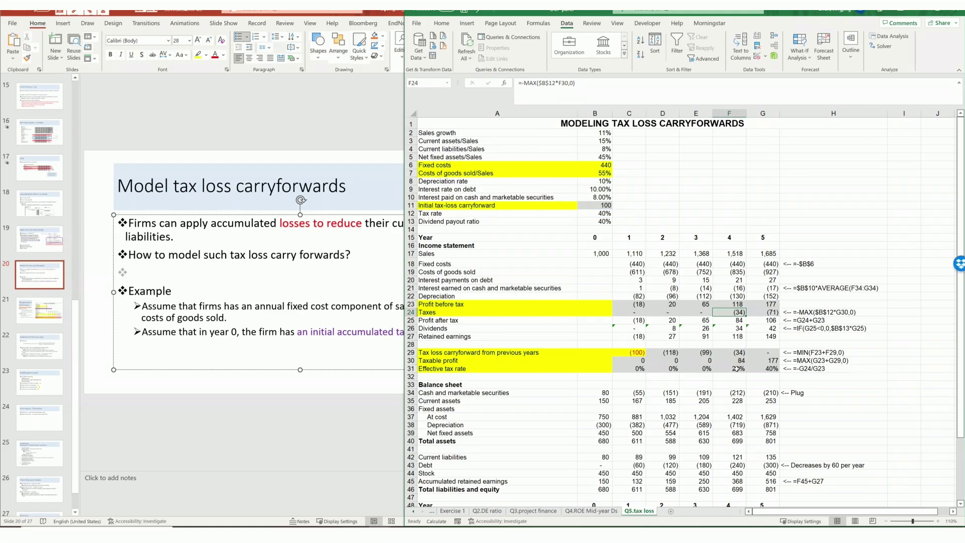
click(601, 214)
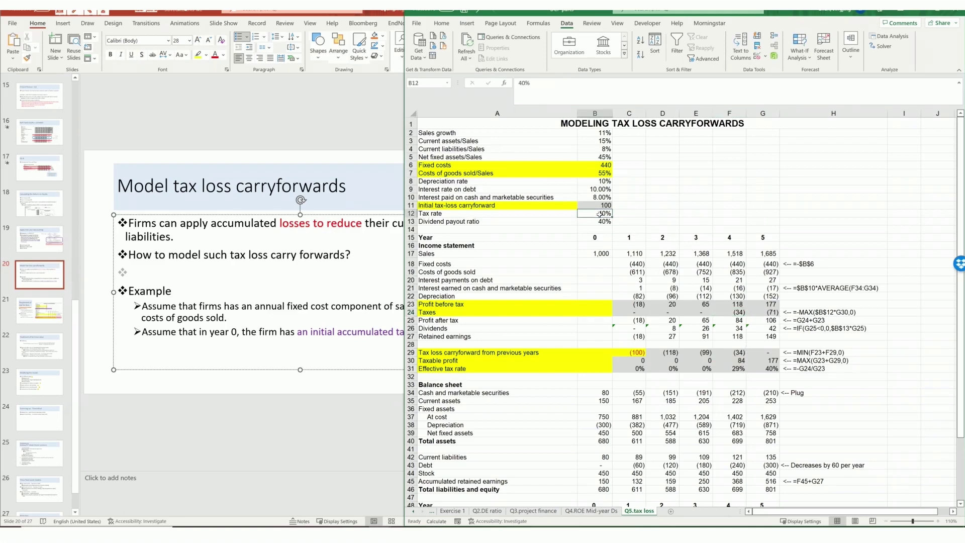
double_click(740, 370)
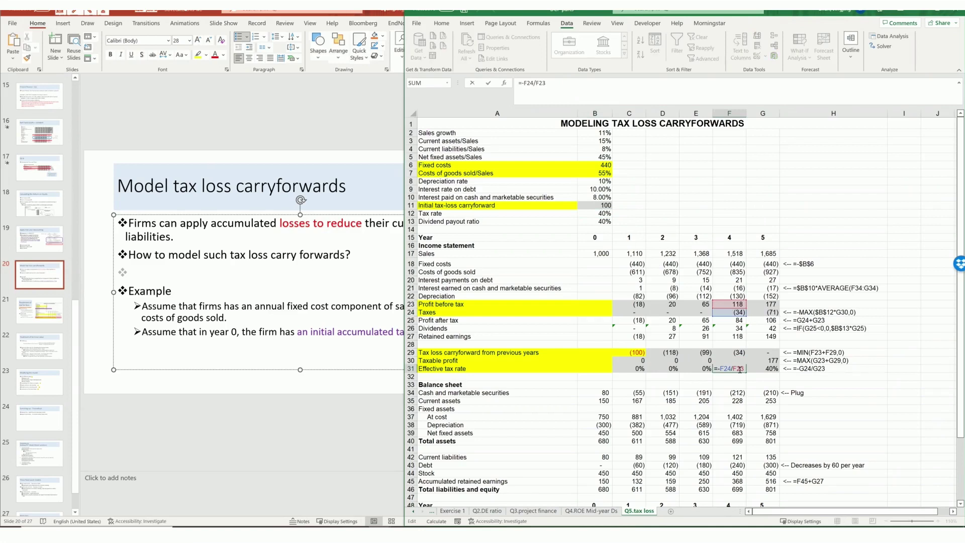
key(Return)
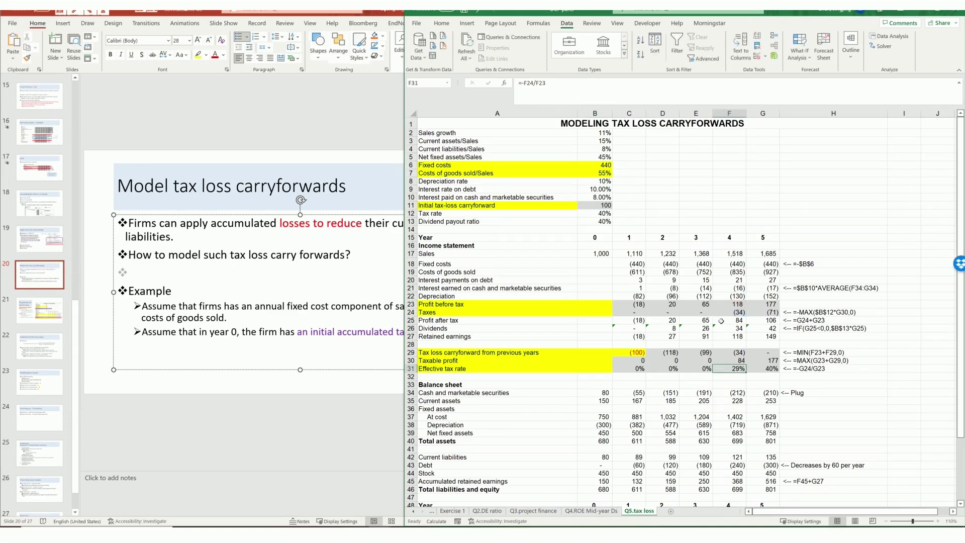
click(727, 304)
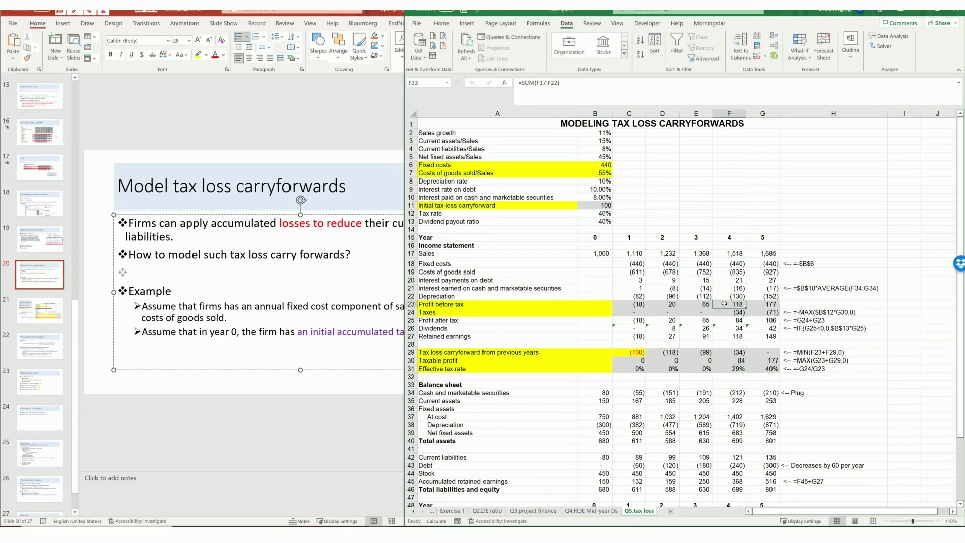
click(733, 238)
click(737, 305)
click(738, 353)
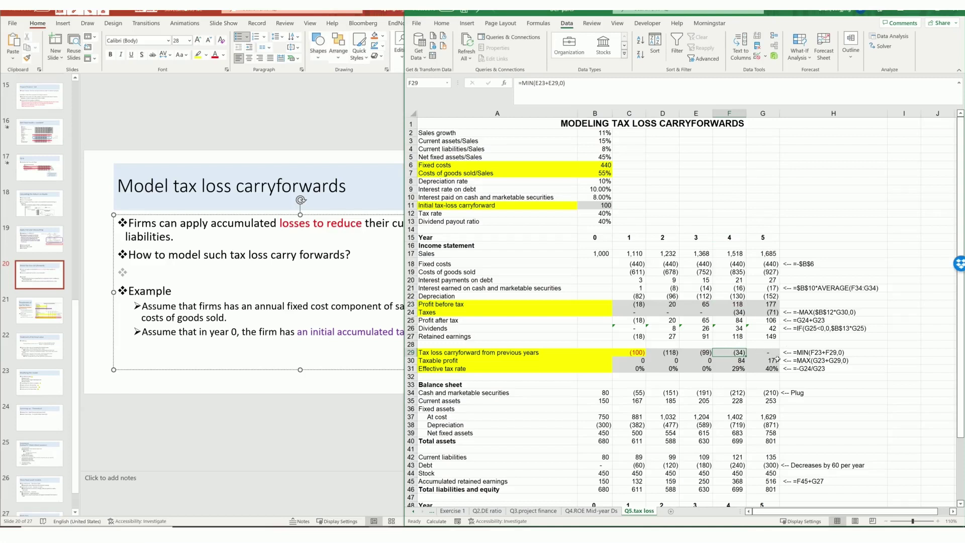
Check the year-5 profit before tax, carryforward and taxable profit formulas in column G and the tax rate in B12.
click(773, 304)
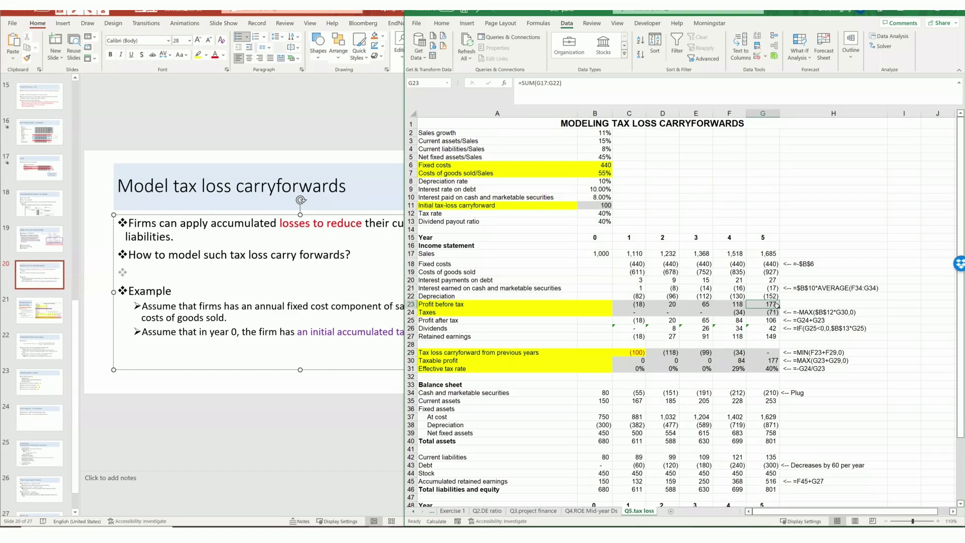
click(756, 353)
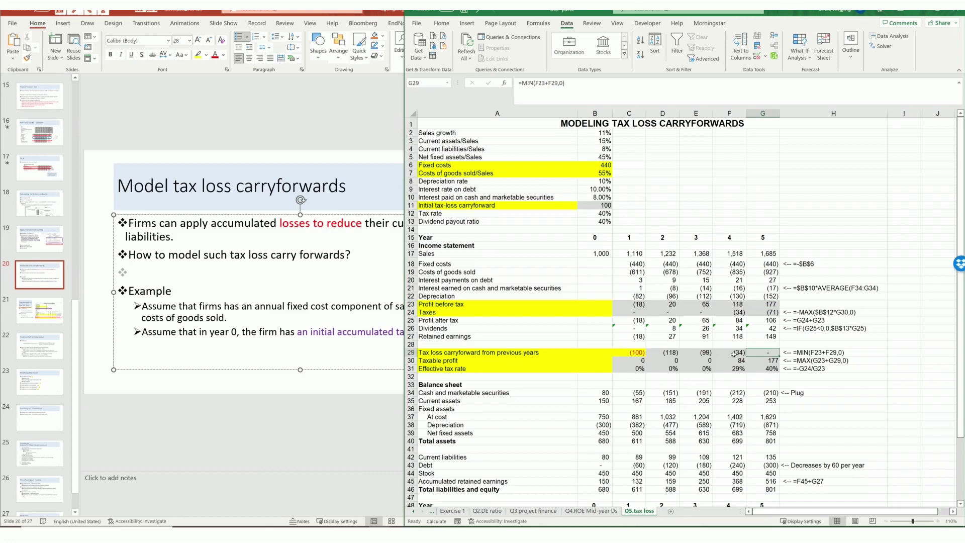
click(762, 361)
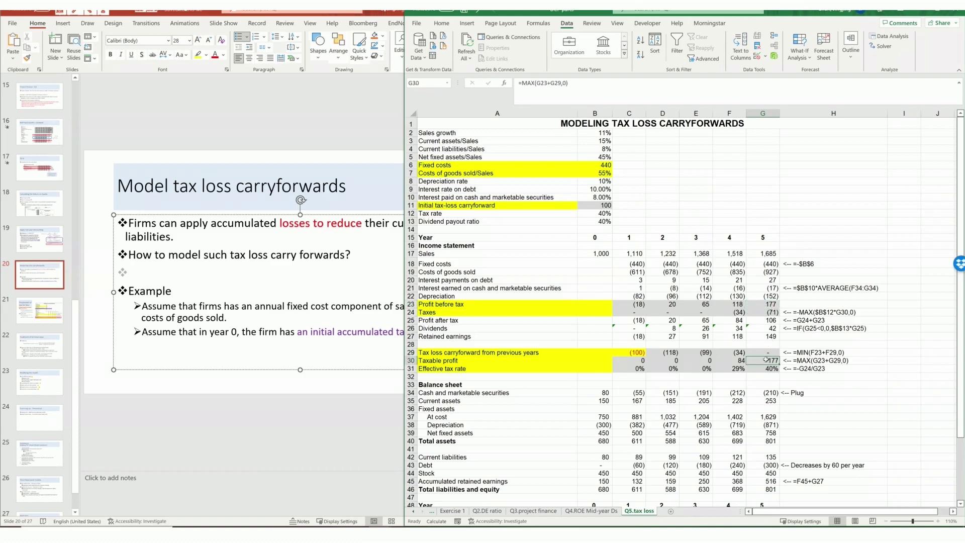
double_click(762, 353)
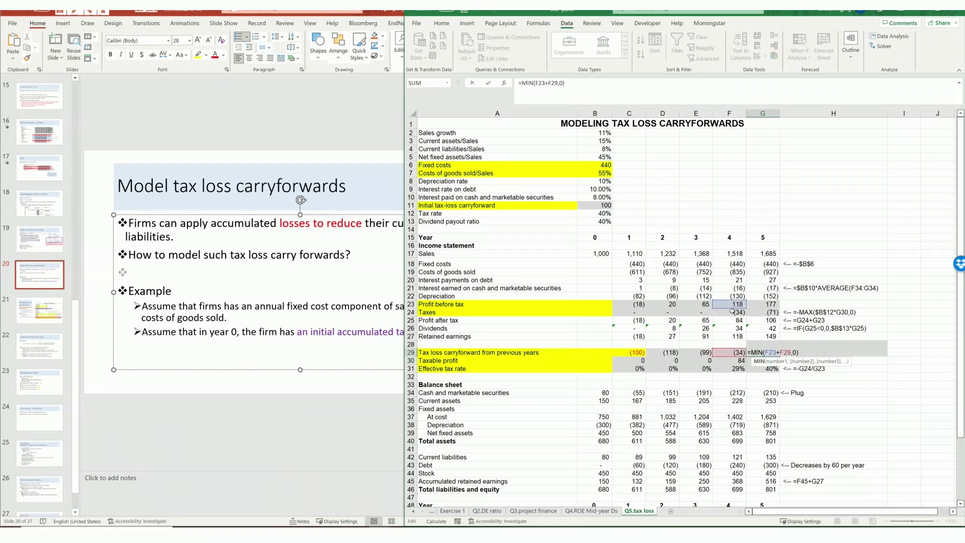
key(Escape)
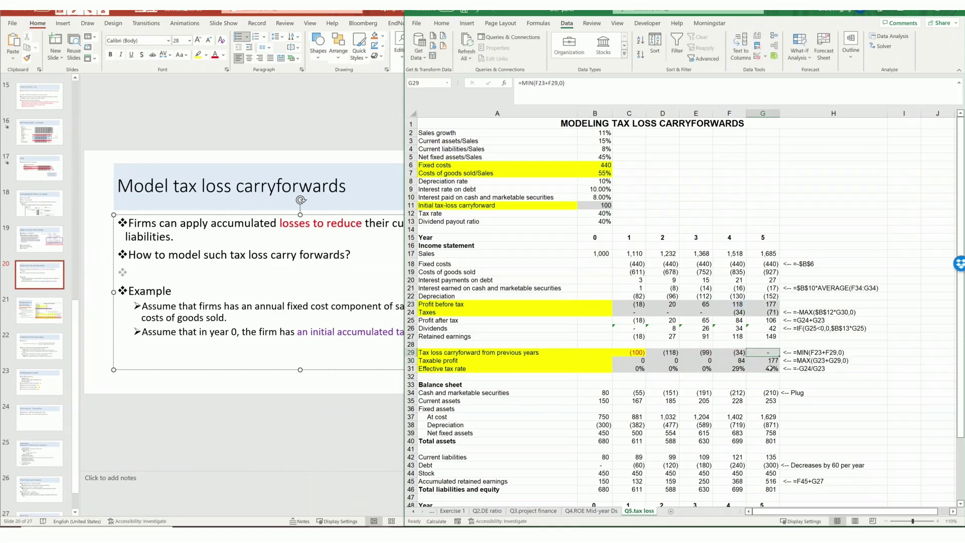
click(598, 212)
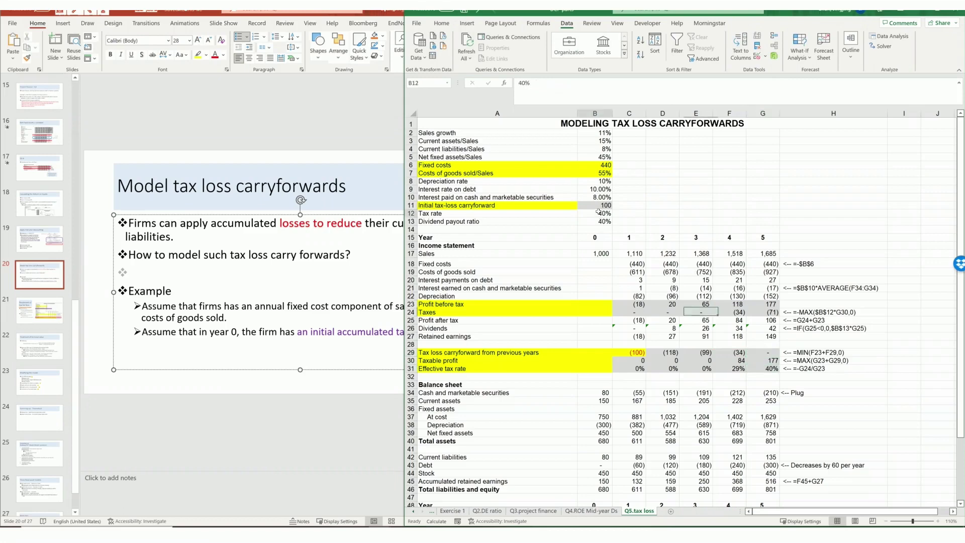
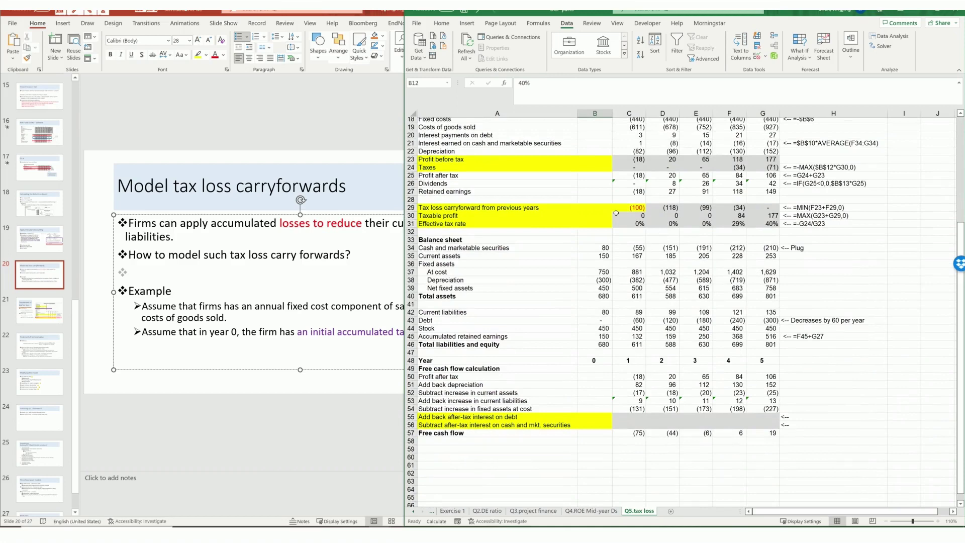
Compare the profit before tax and taxes rows across years 1 to 5.
scroll(616, 211, up, 2)
drag(635, 208, 733, 208)
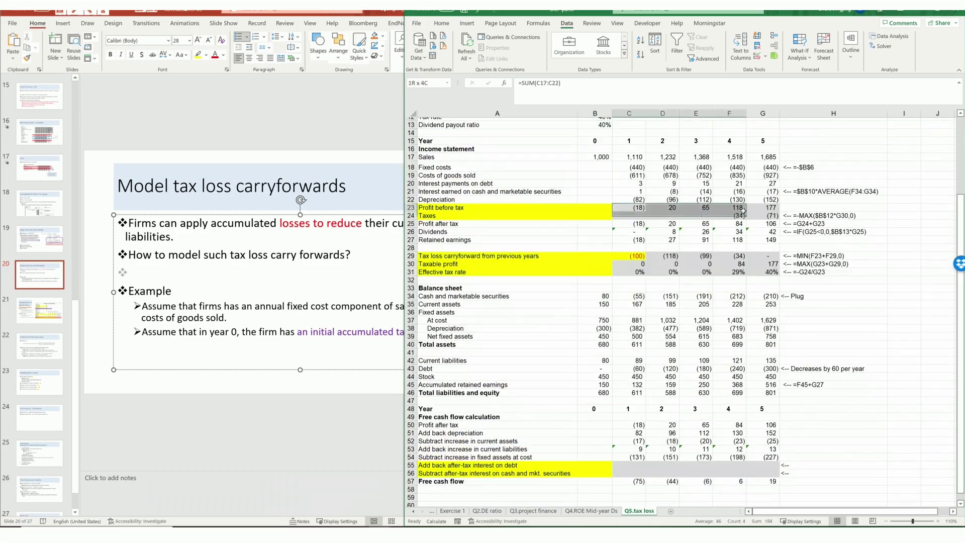
drag(630, 215, 765, 216)
scroll(704, 351, down, 1)
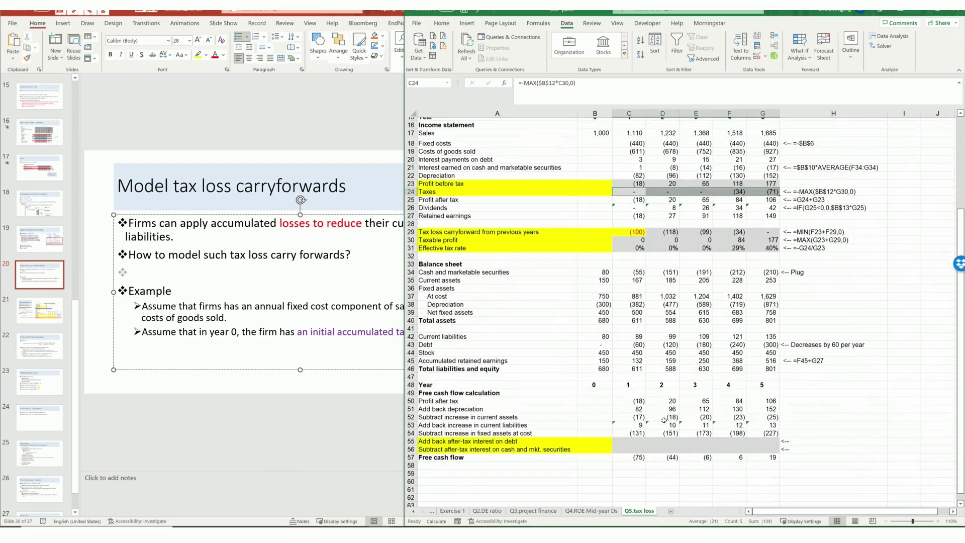
Enter the year-1 after-tax interest on debt in C55 as =C20*(1-C31), using interest payments and the effective tax rate.
click(636, 441)
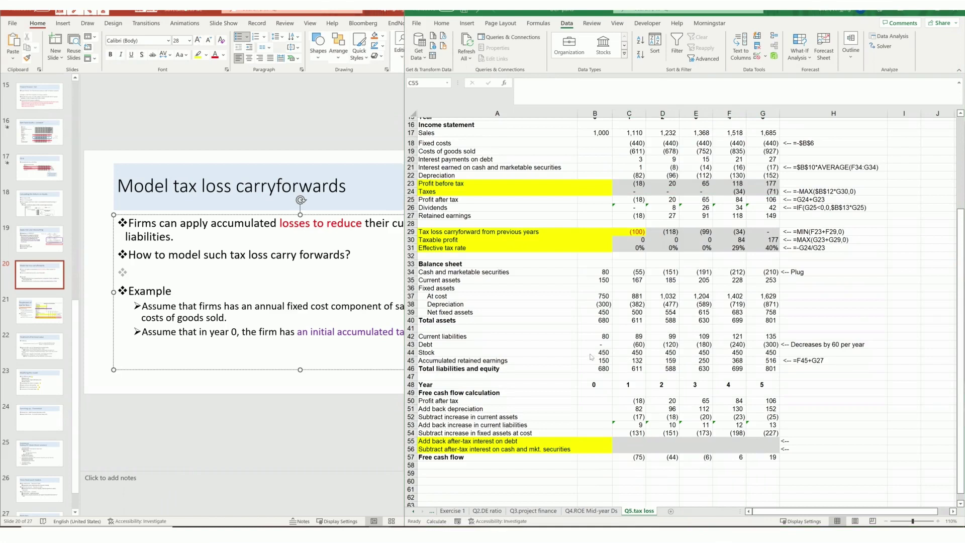
click(633, 441)
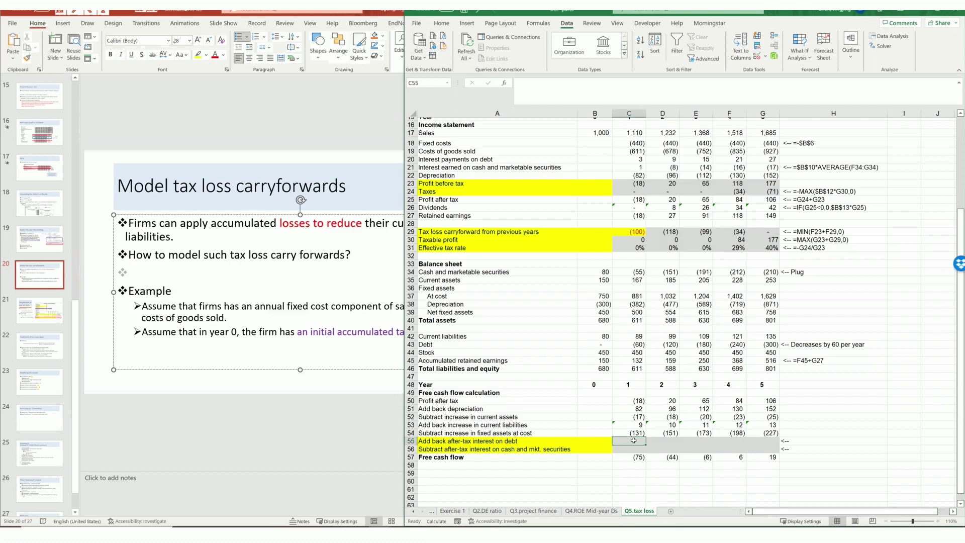
text(=)
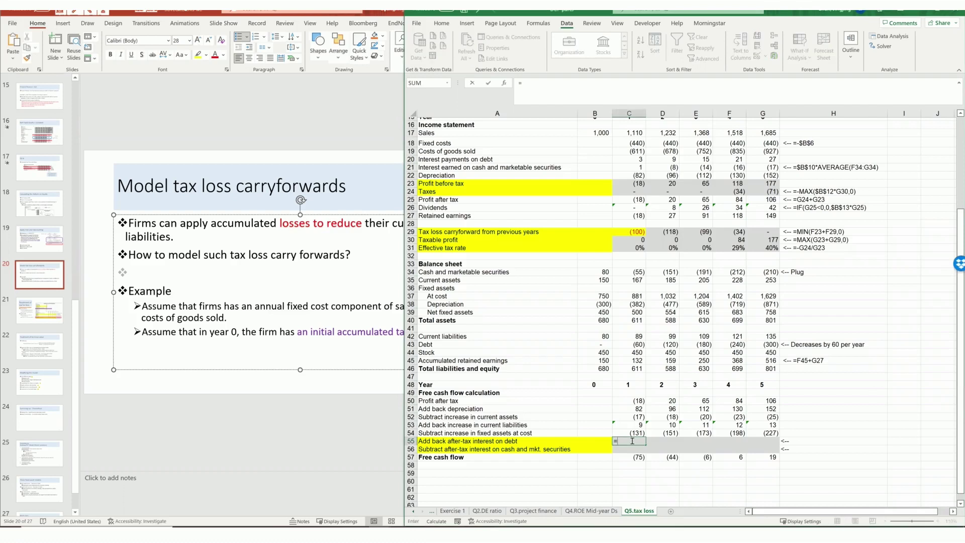
scroll(609, 440, up, 1)
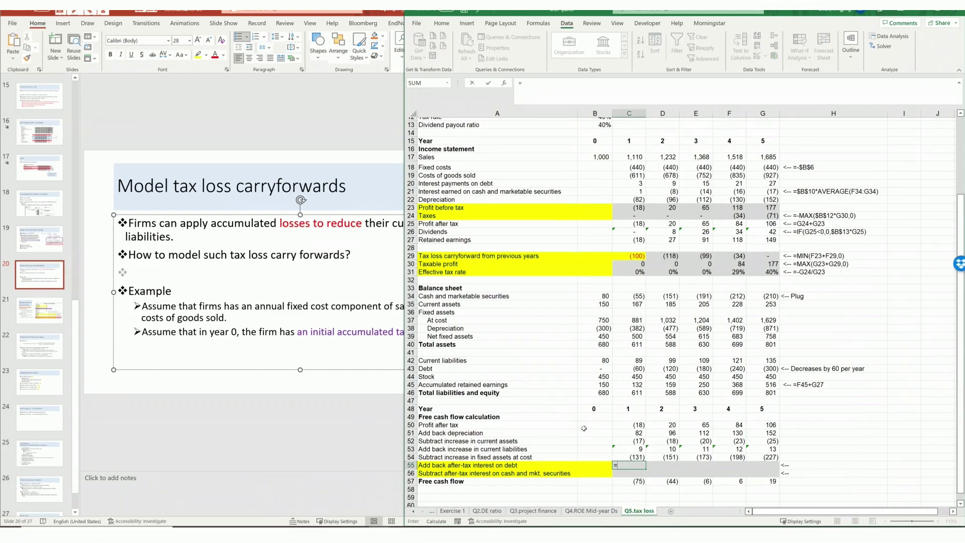
scroll(440, 262, up, 3)
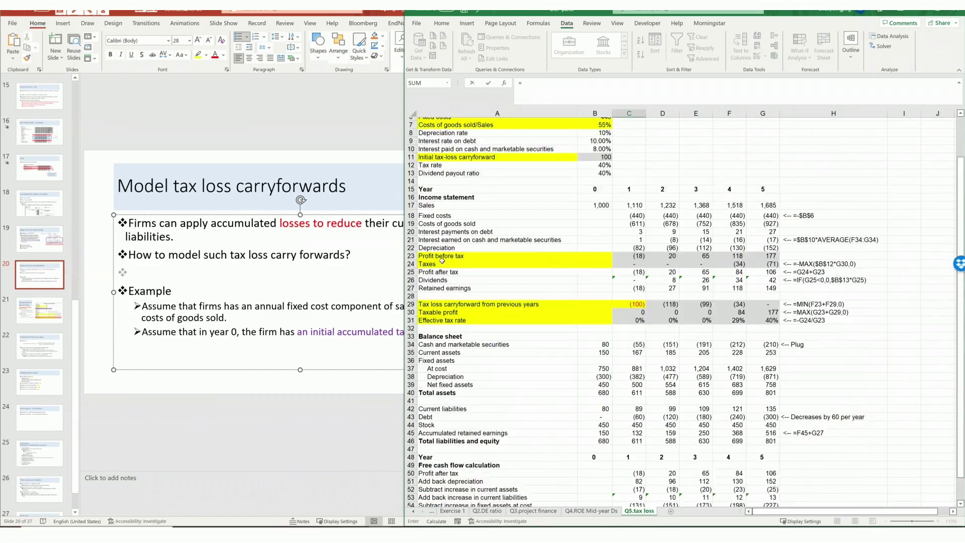
click(630, 258)
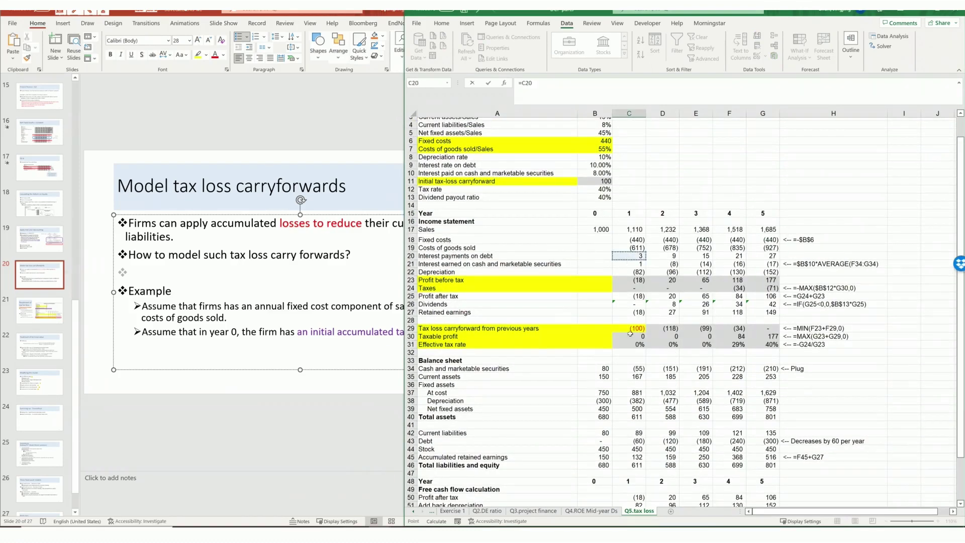
scroll(613, 442, down, 4)
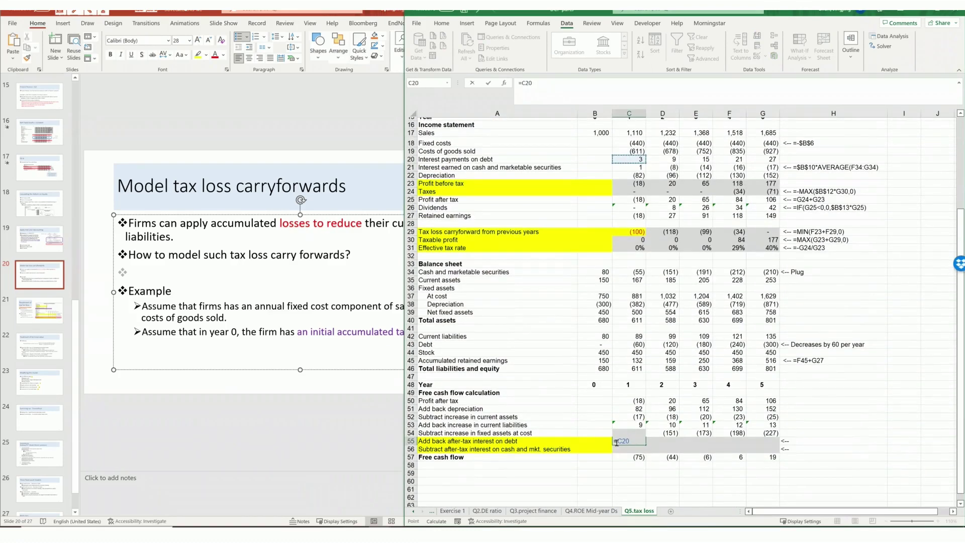
scroll(616, 431, up, 4)
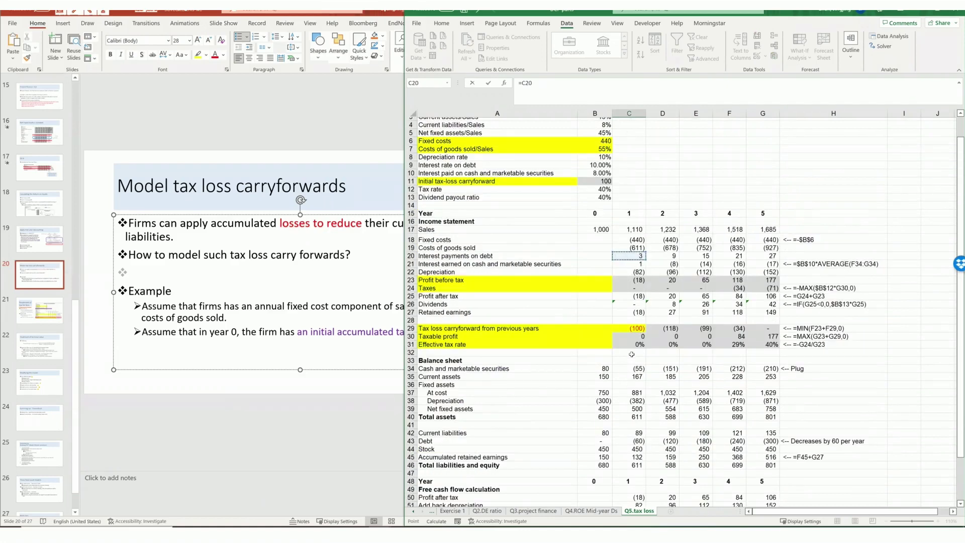
scroll(632, 354, down, 4)
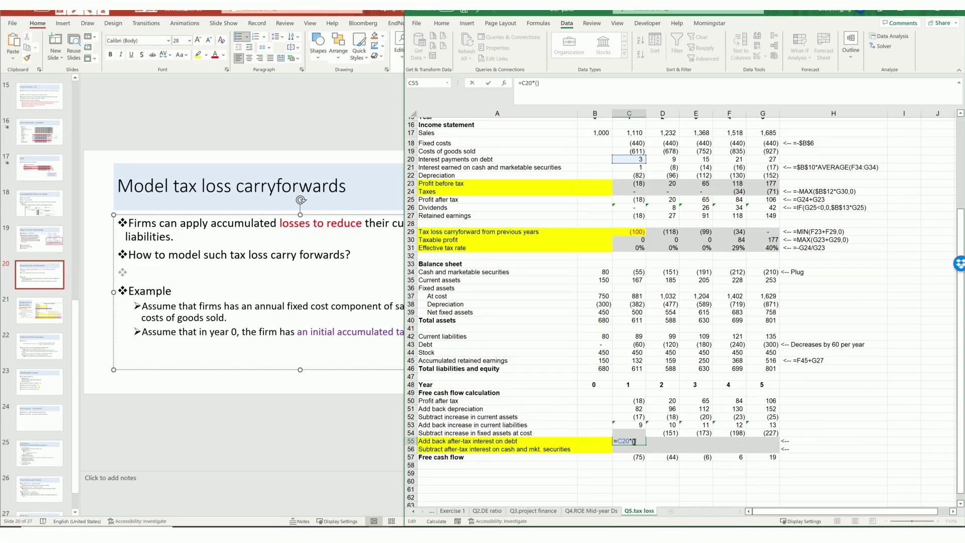
text(1-)
click(633, 247)
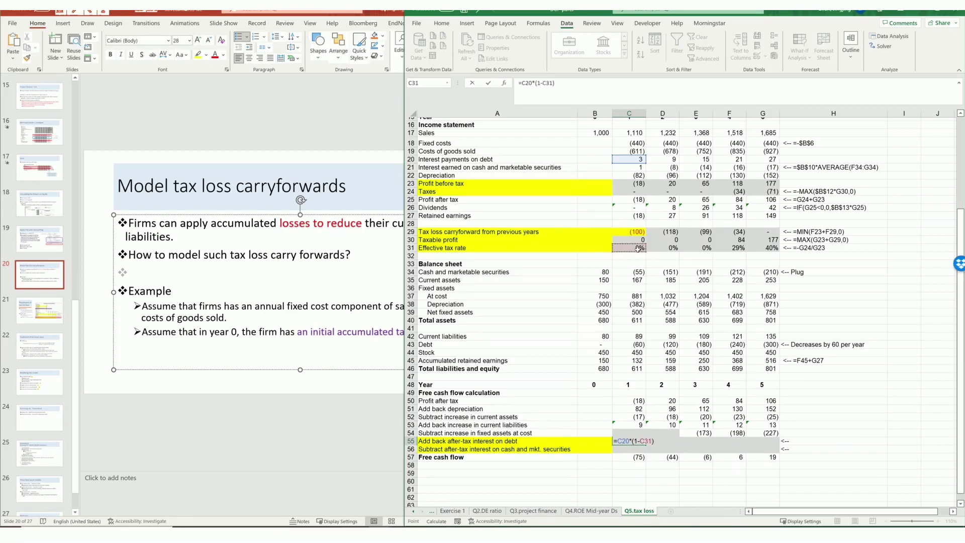
key(ctrl+Return)
Reverse the sign of the year-1 after-tax interest on debt formula, making C55 =-C20*(1-C31).
scroll(632, 480, up, 1)
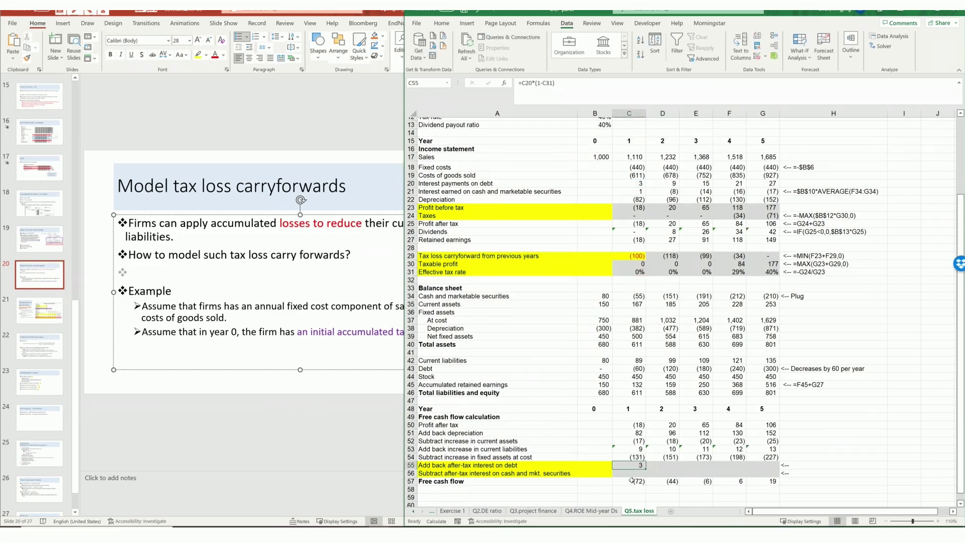
click(472, 183)
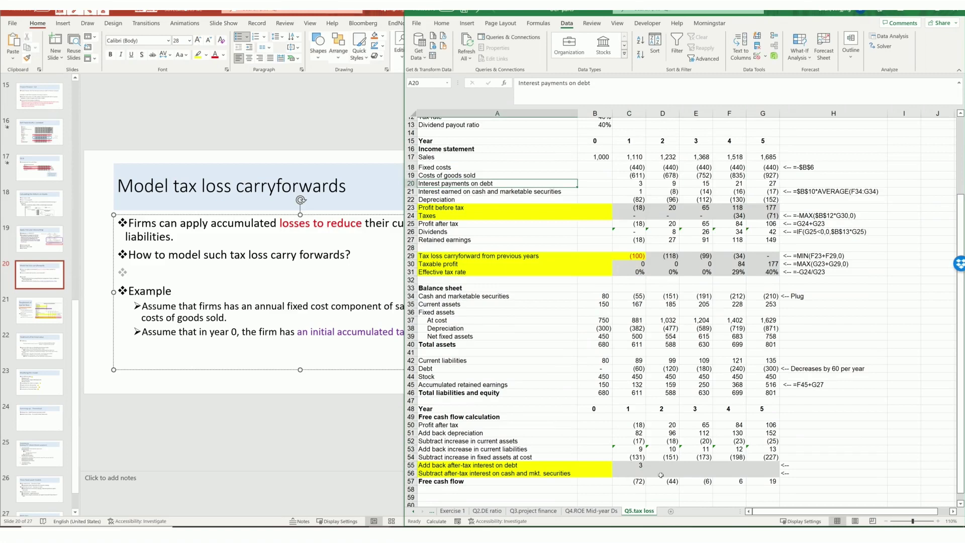
click(634, 465)
click(523, 82)
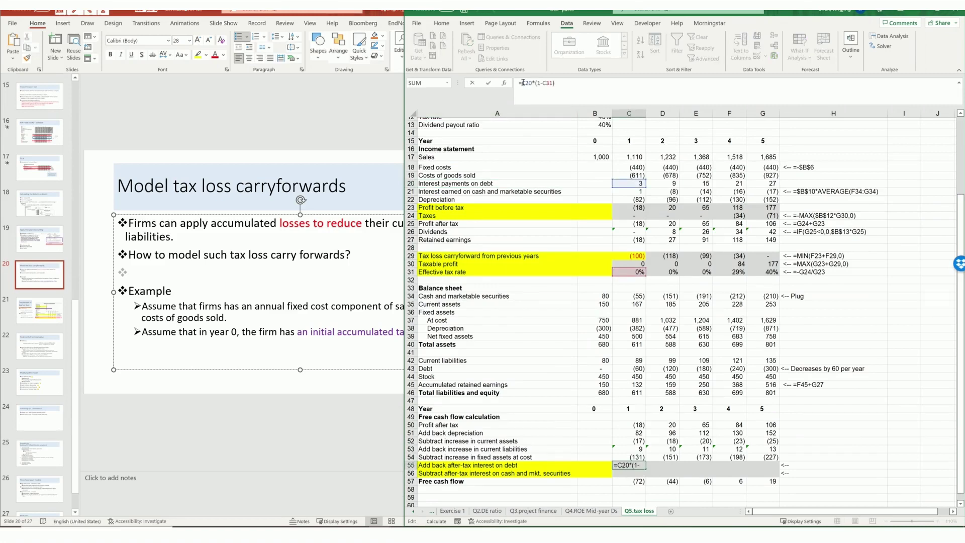
text(-)
key(ctrl+Return)
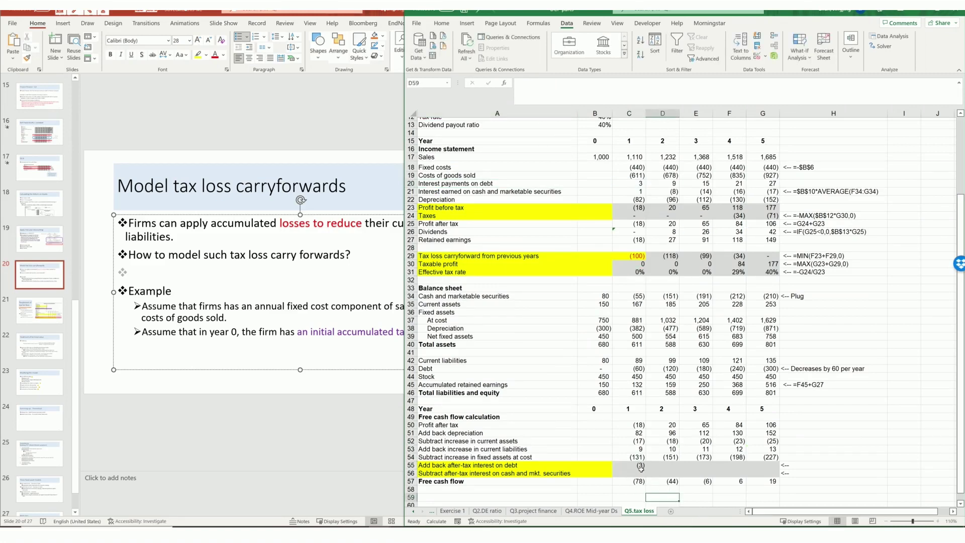
Check the year-1 interest payments formula in C20 against the debt row, and review the sign of the C55 formula.
drag(736, 183, 631, 183)
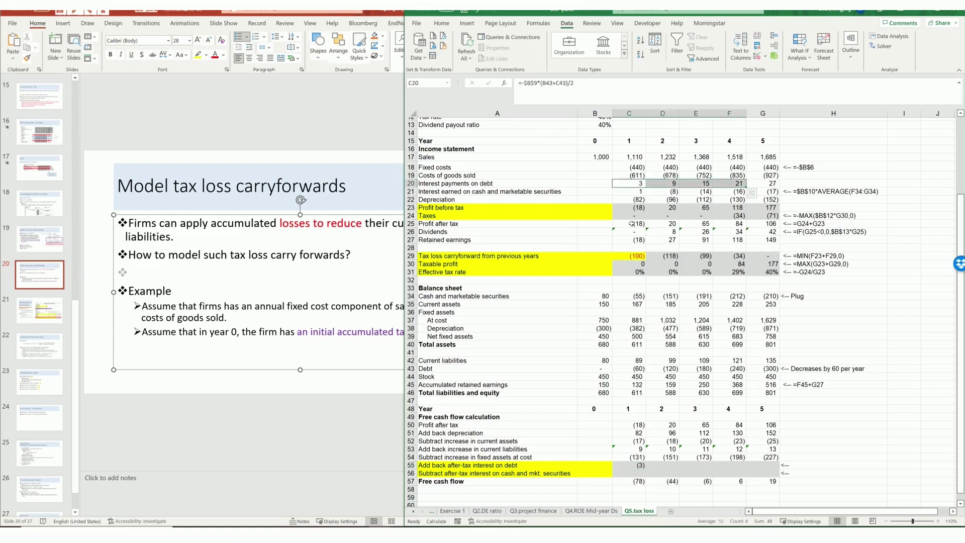
double_click(631, 183)
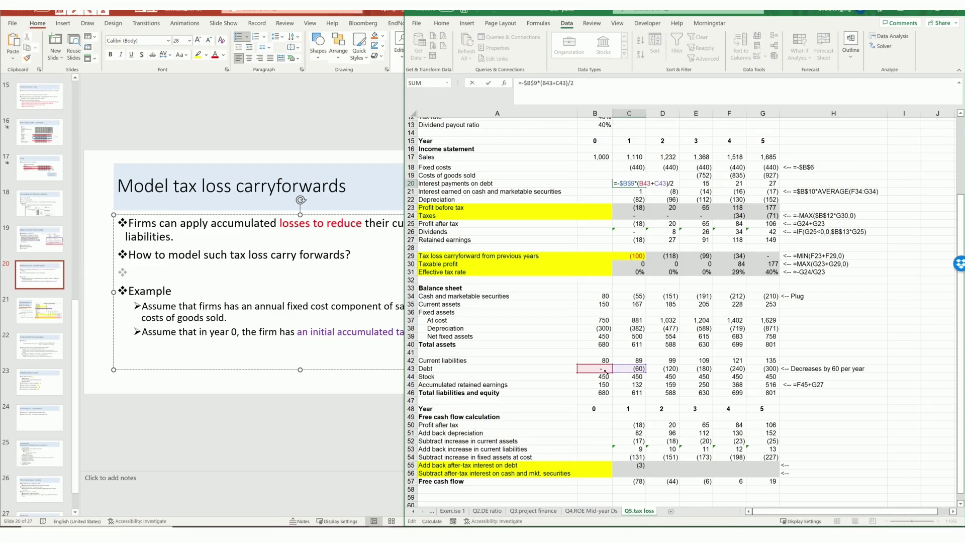
key(Return)
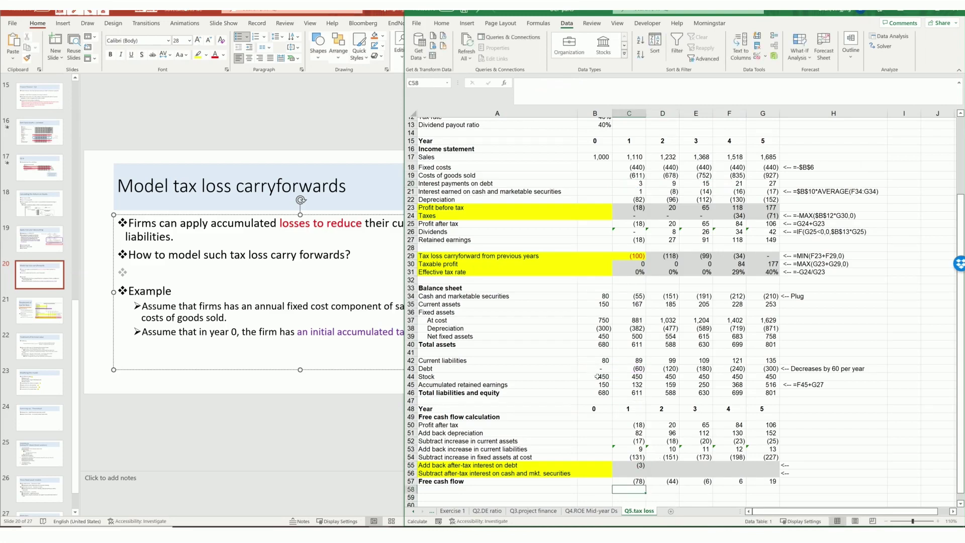
double_click(635, 467)
click(522, 83)
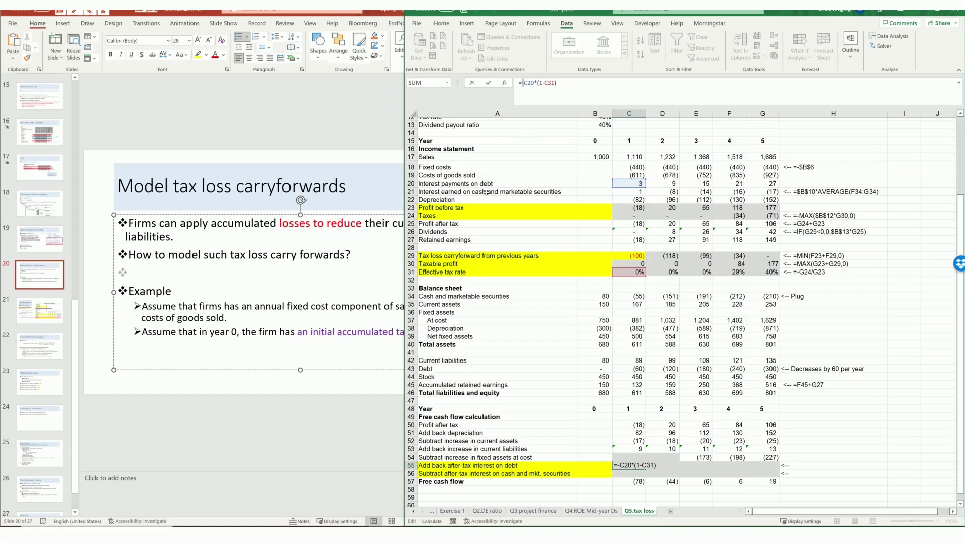
key(Return)
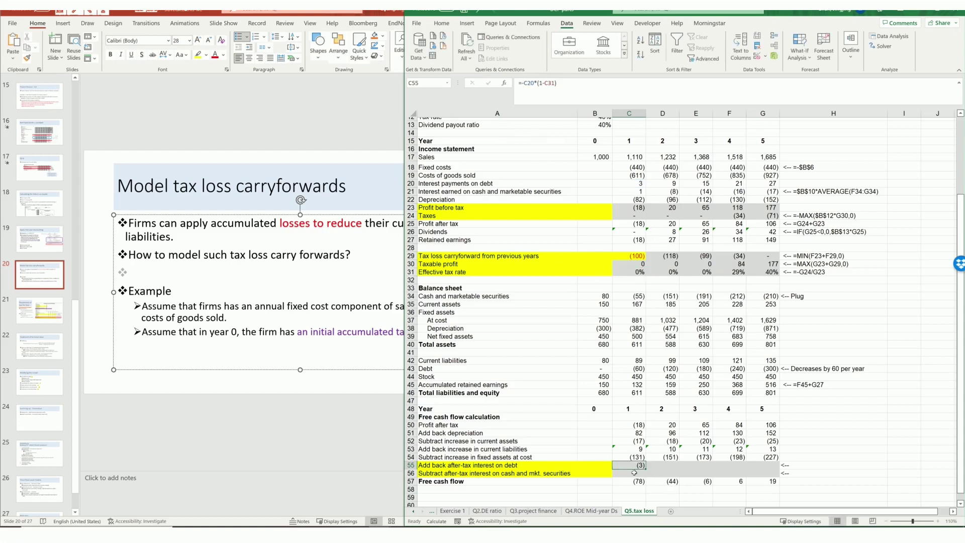
Enter the year-1 after-tax interest on cash and marketable securities in C56 as =-C21*(1-C31).
text(=)
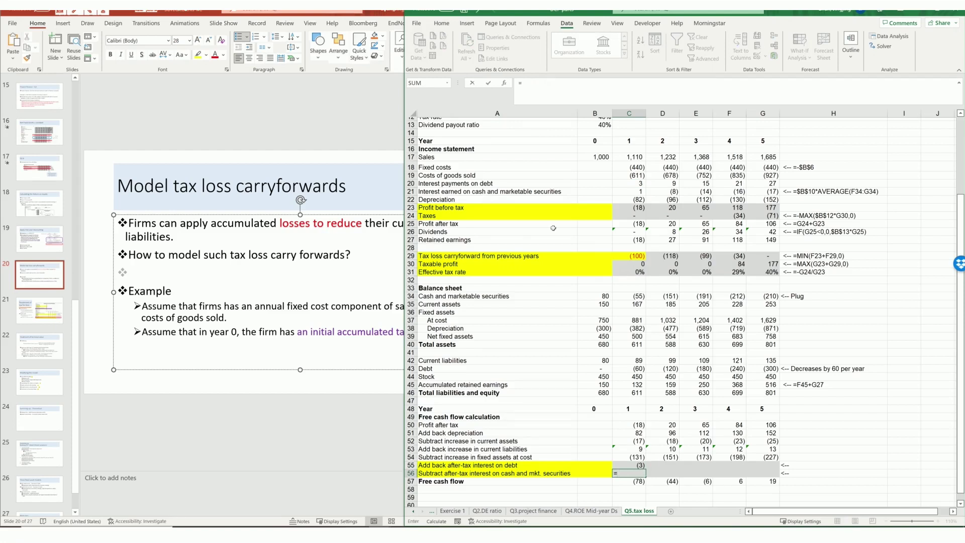
click(638, 191)
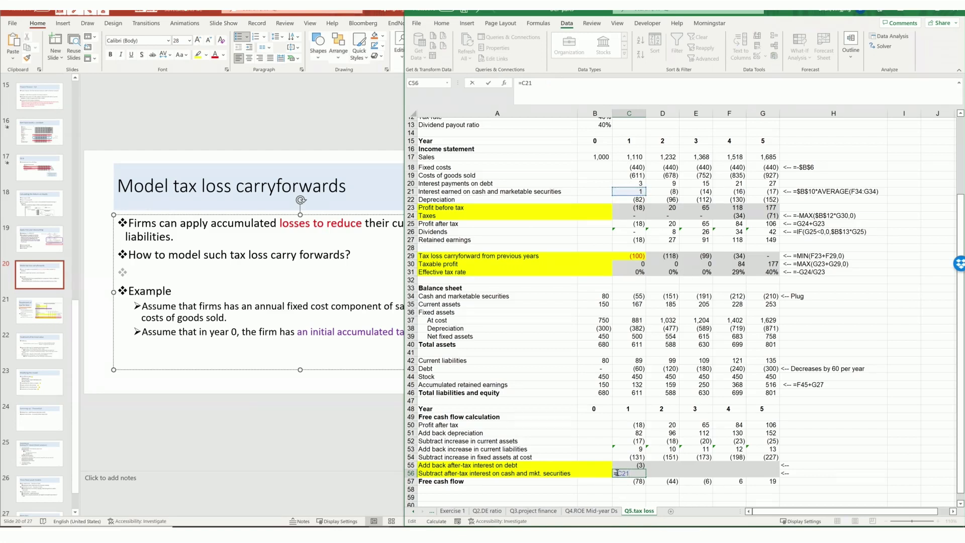
text(-)
text(*())
text(1-)
click(637, 271)
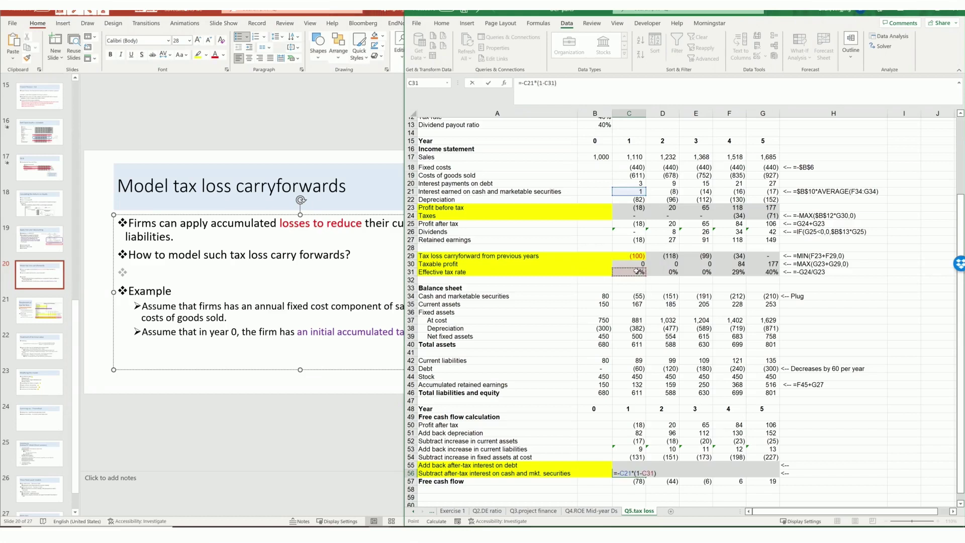
click(729, 489)
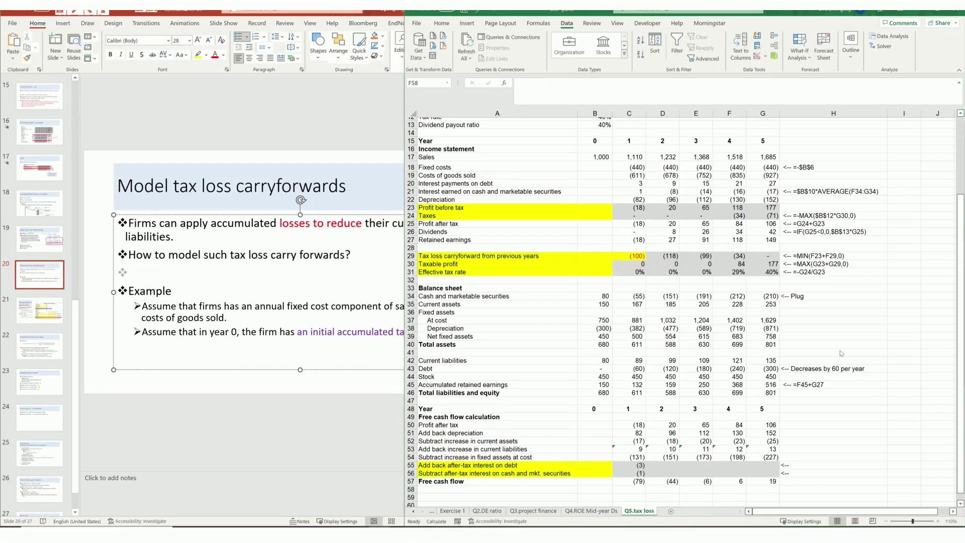
Copy the year-1 after-tax interest formulas in C55:C56 across to year 5 in column G.
drag(632, 465, 776, 477)
click(946, 427)
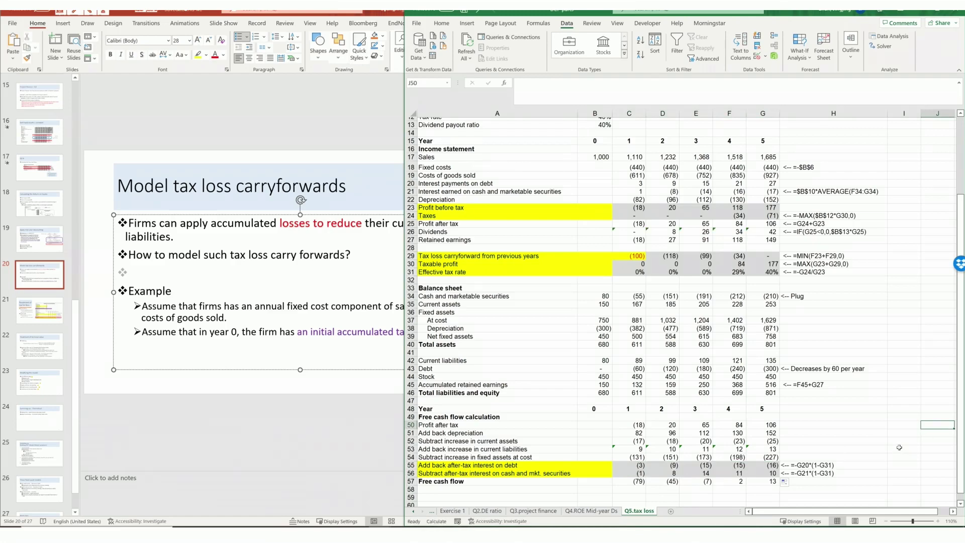
scroll(899, 447, down, 1)
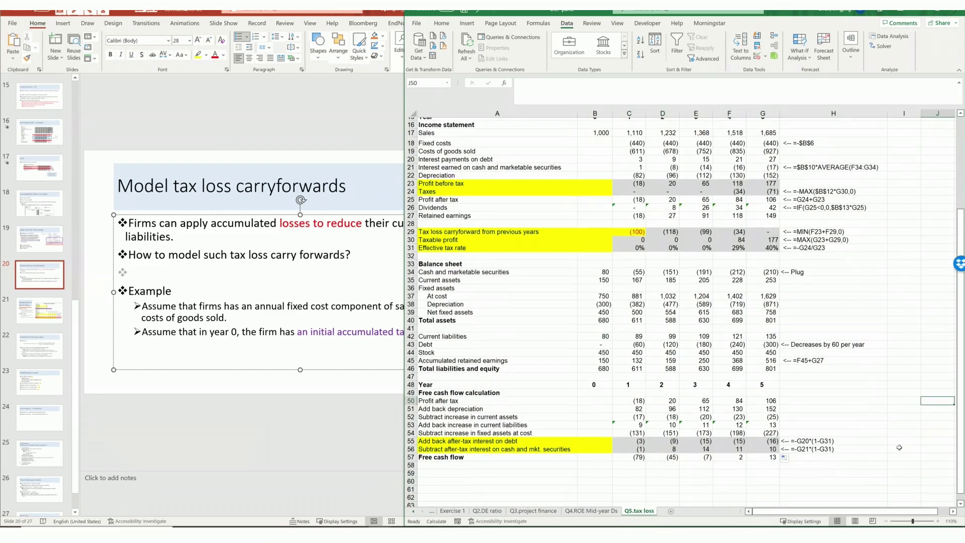
scroll(900, 446, up, 2)
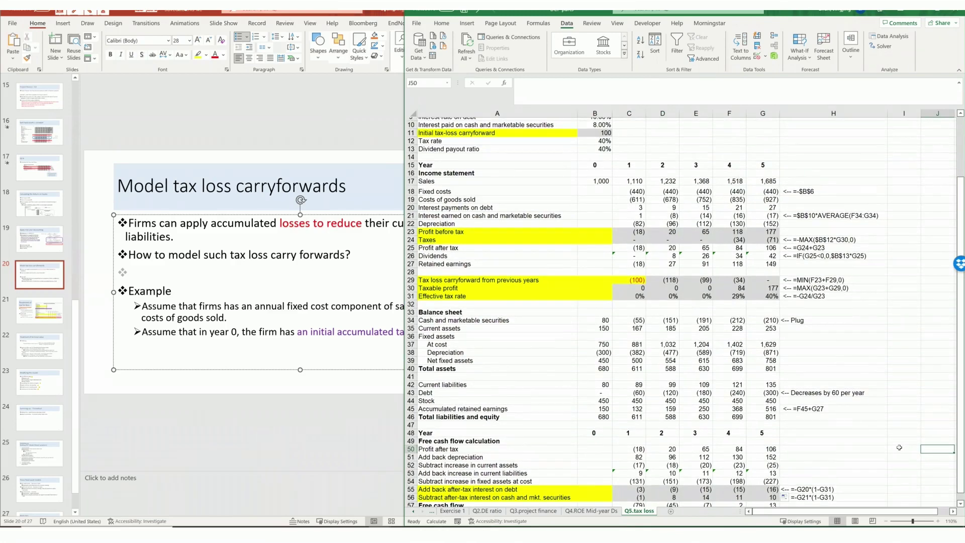
scroll(900, 447, up, 3)
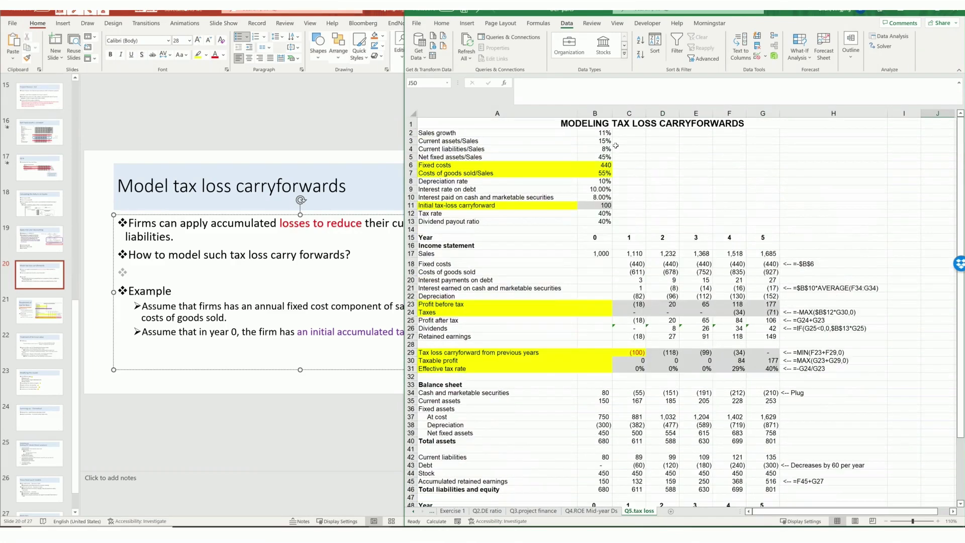